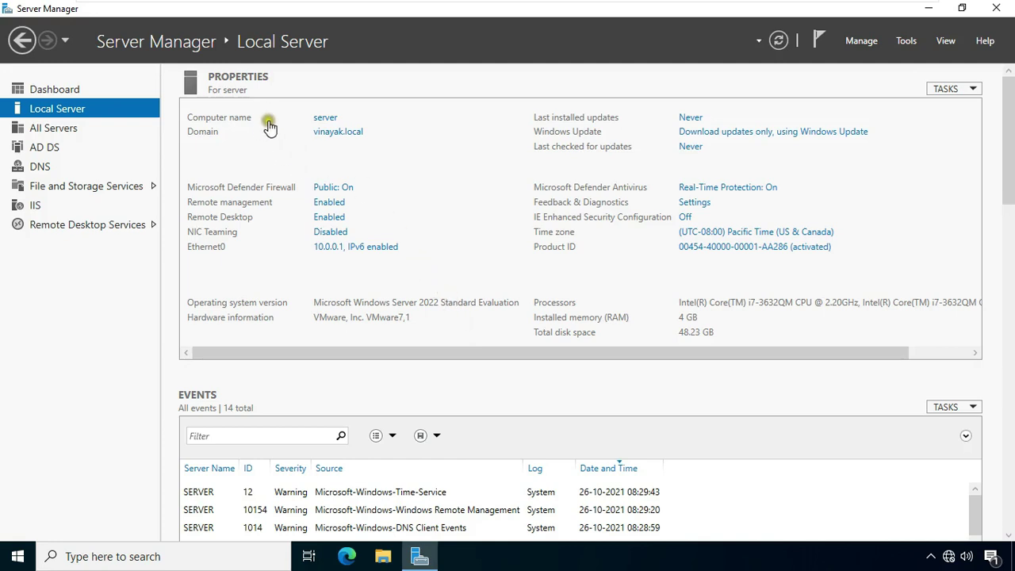
# Look through the current server's properties in Server Manager.
pyautogui.click(328, 140)
pyautogui.click(356, 139)
pyautogui.click(337, 251)
pyautogui.click(357, 251)
pyautogui.click(458, 278)
pyautogui.click(529, 300)
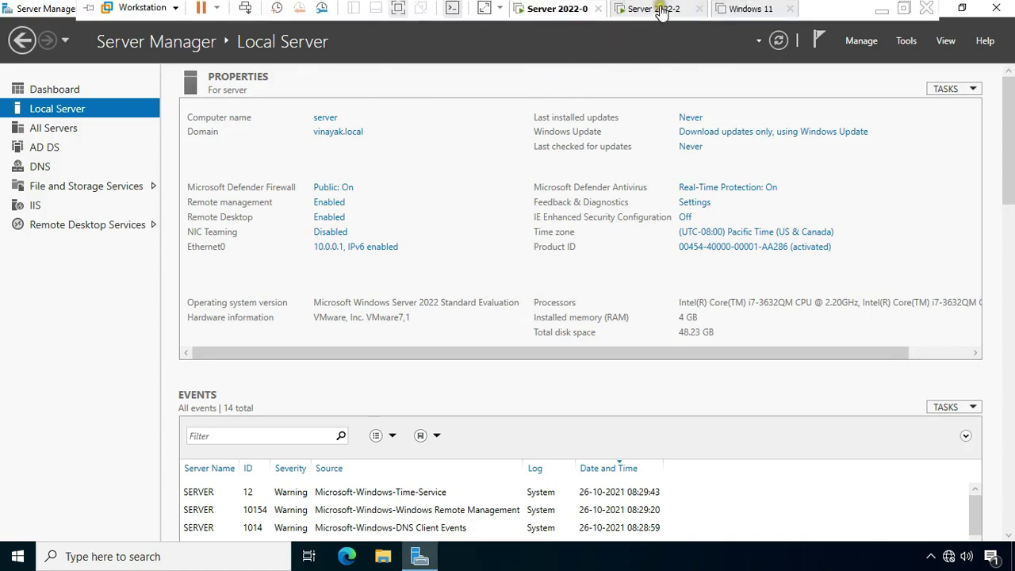
# Switch to the Server 2022-2 VM, review svr3's Local Server properties, and go to the Dashboard.
pyautogui.click(657, 10)
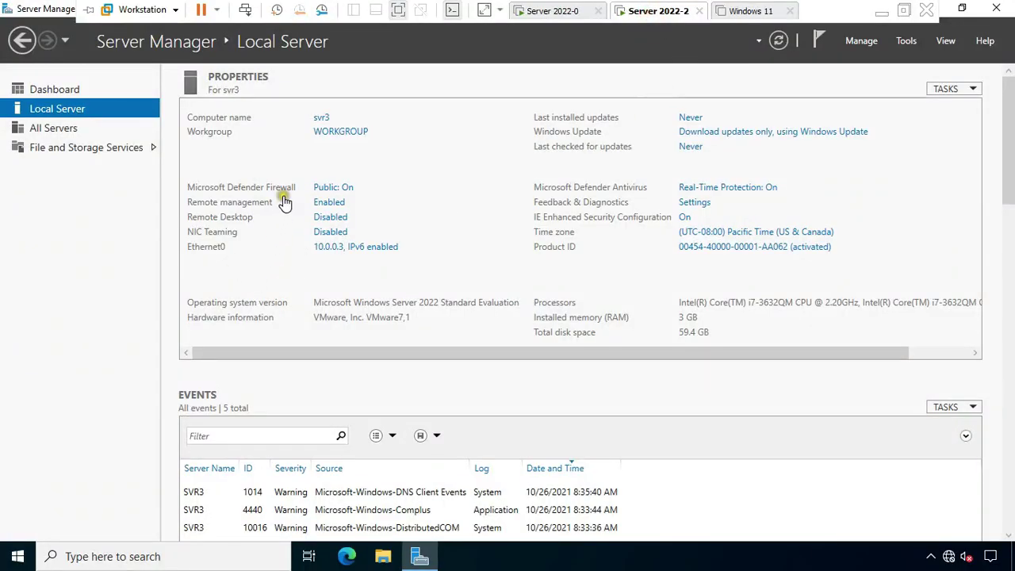
pyautogui.click(321, 136)
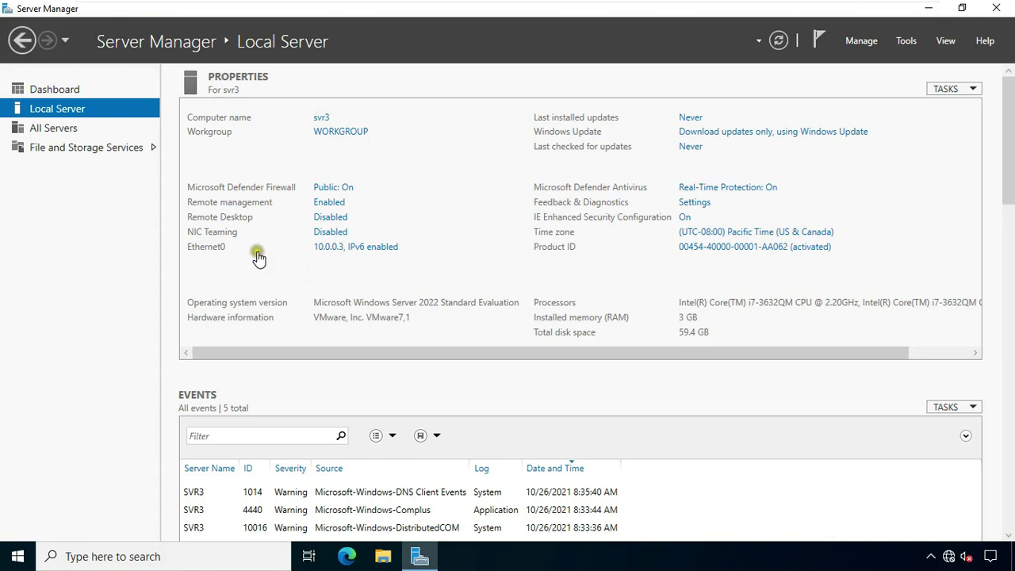
pyautogui.click(350, 252)
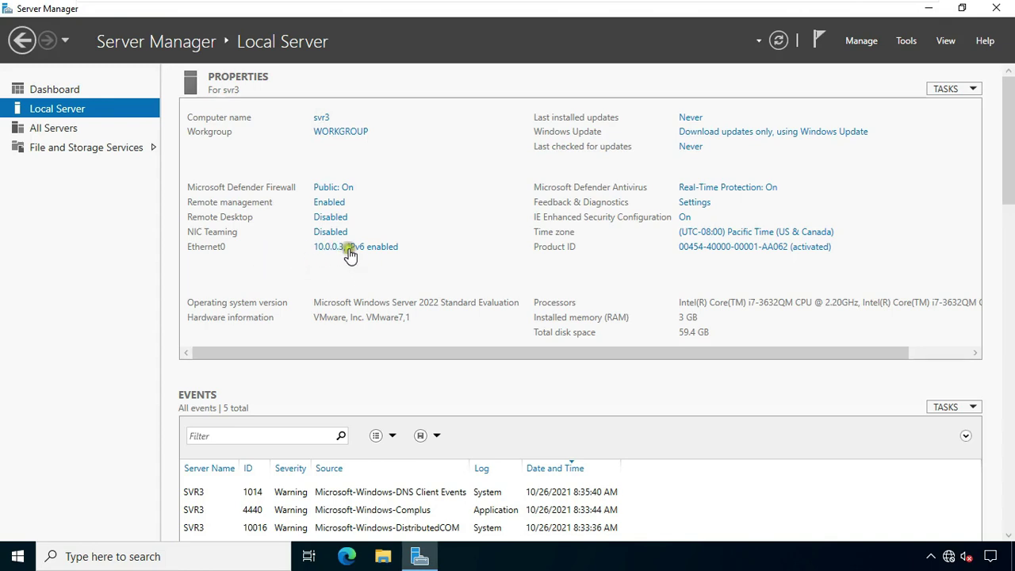
pyautogui.click(806, 176)
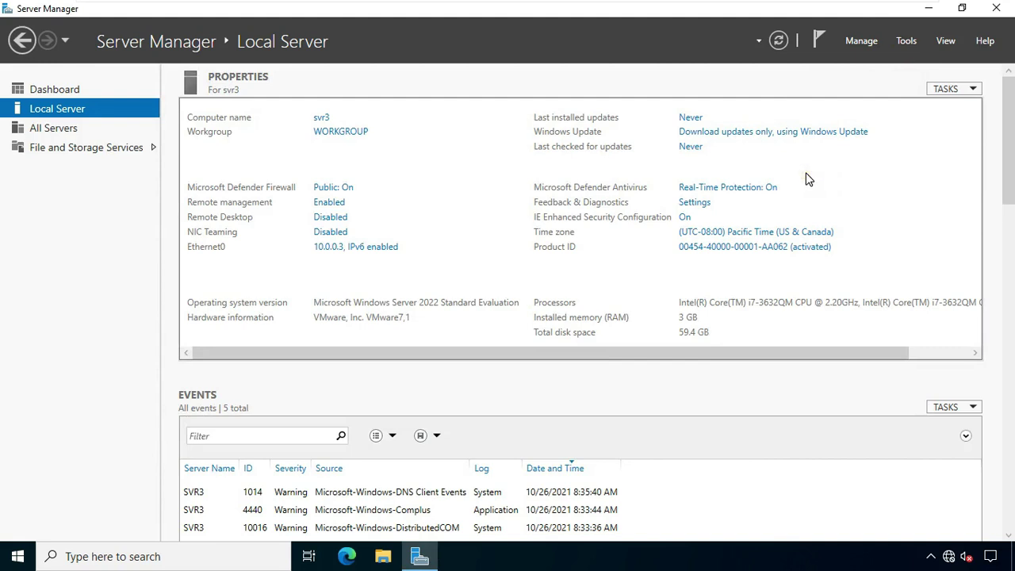
pyautogui.click(63, 91)
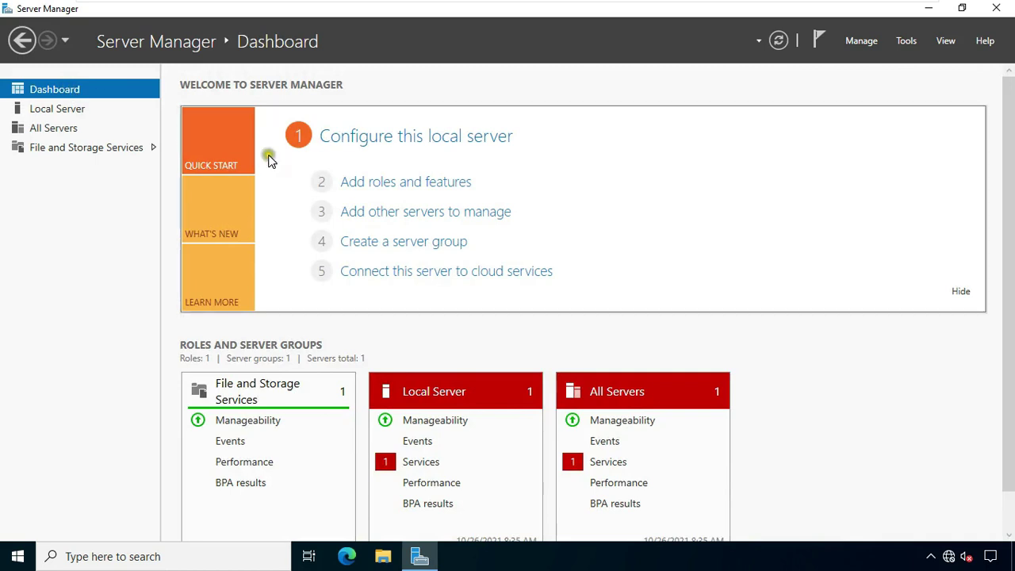
# Start a role-based installation on svr3 and select Active Directory Domain Services with its management features.
pyautogui.click(377, 183)
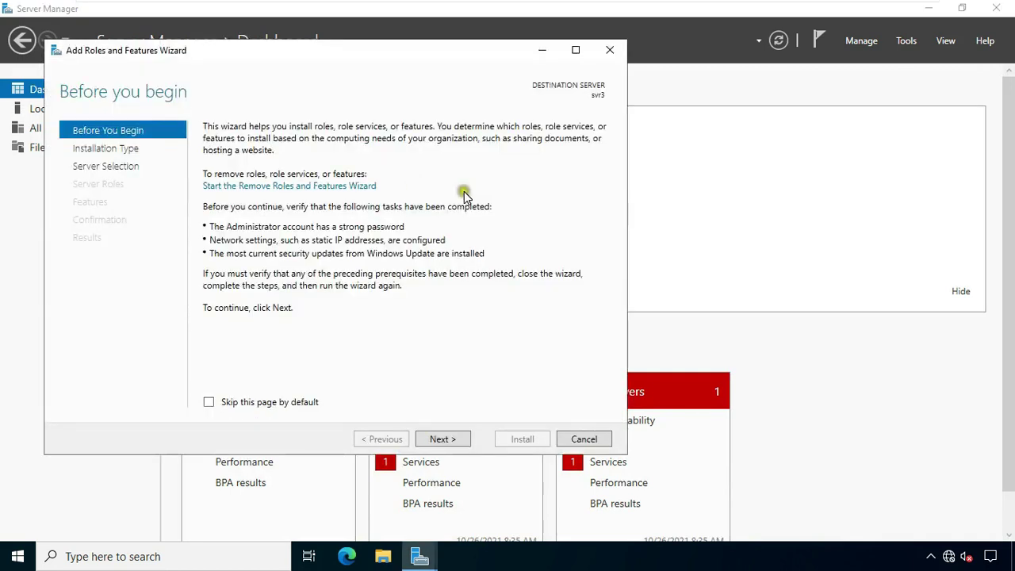
pyautogui.click(443, 439)
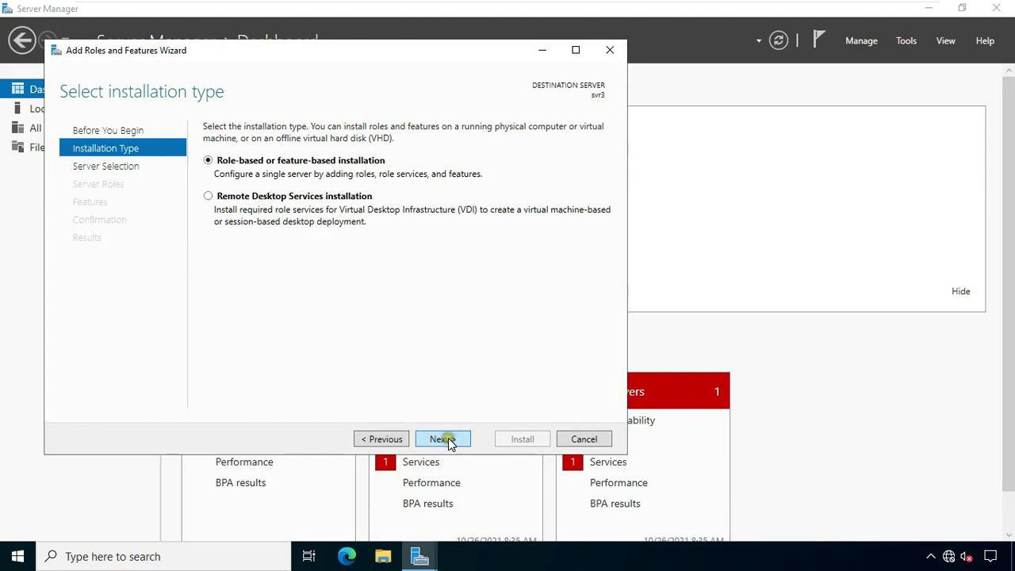
pyautogui.click(447, 438)
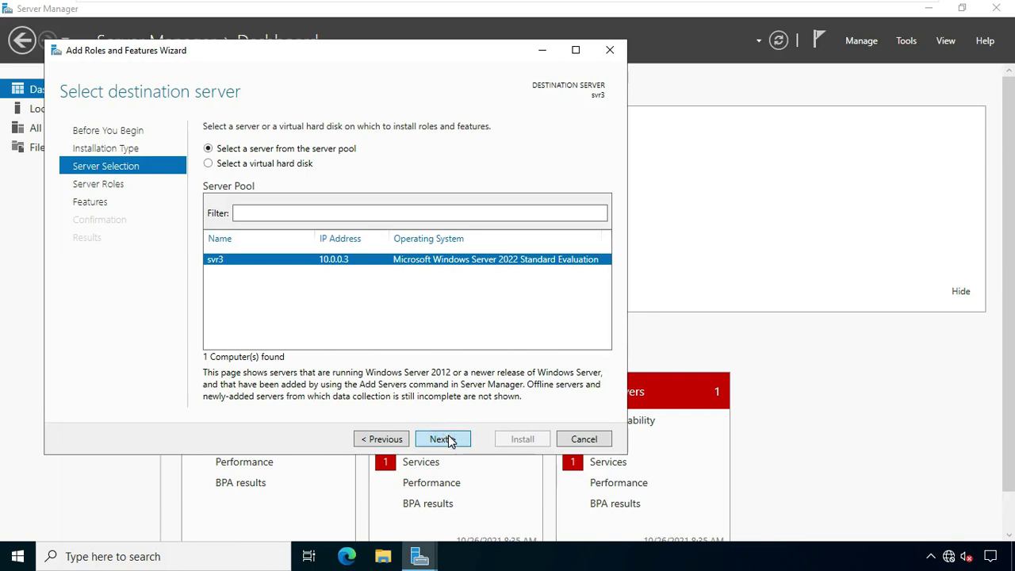
pyautogui.click(445, 439)
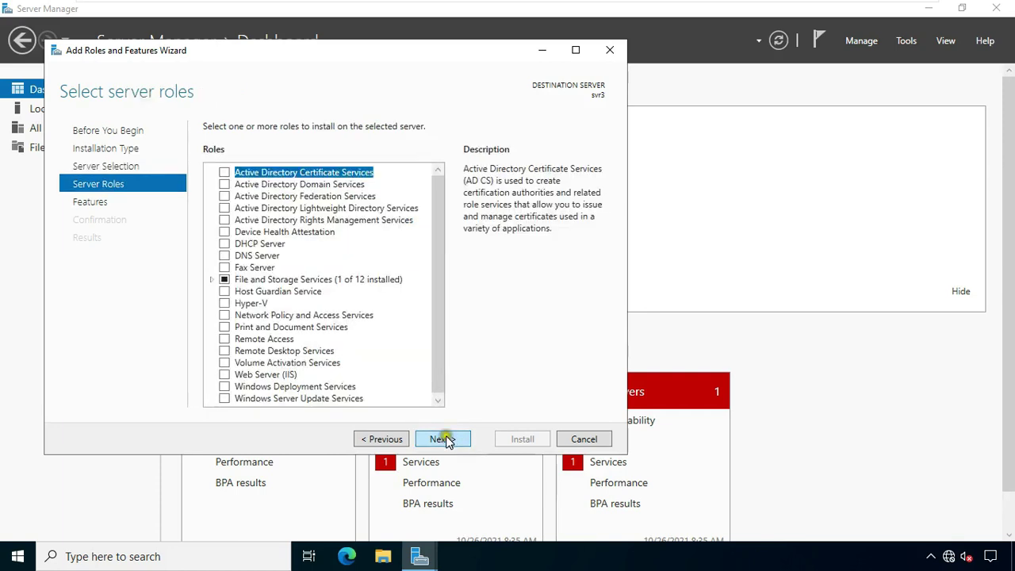
pyautogui.click(224, 185)
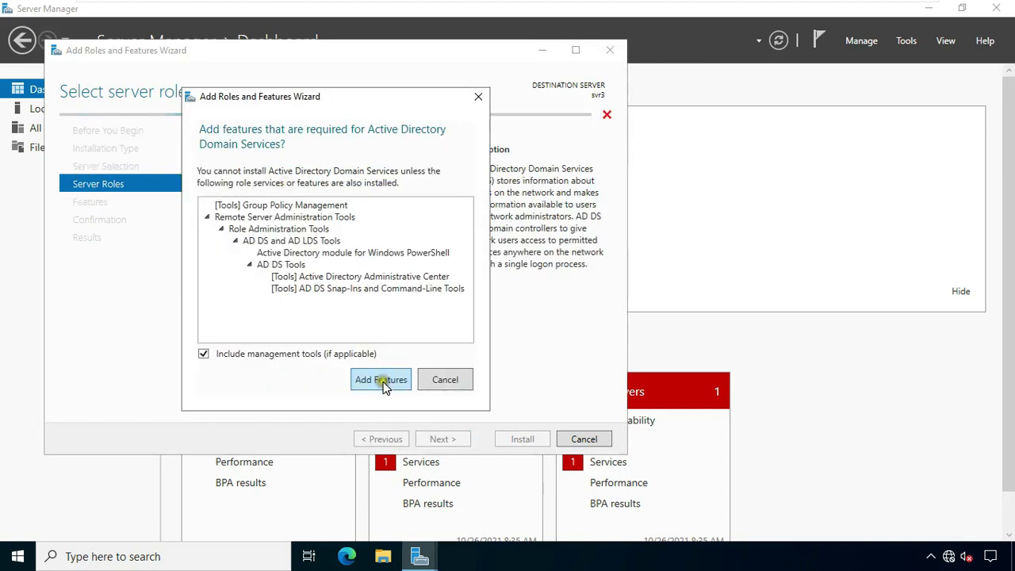
pyautogui.click(382, 380)
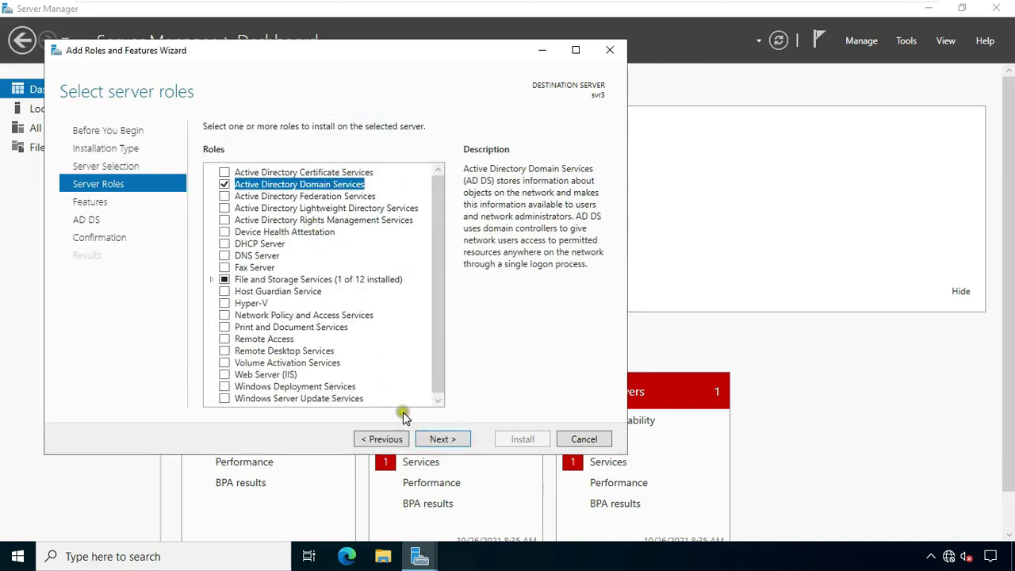
# Continue past features and AD DS information, allow automatic restarts, and begin installation.
pyautogui.click(451, 440)
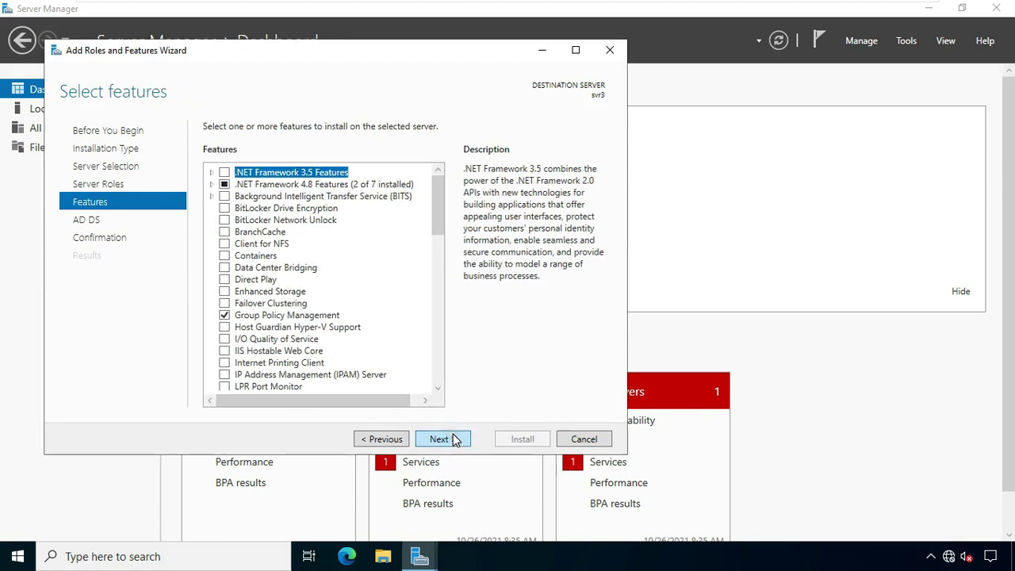
pyautogui.click(440, 439)
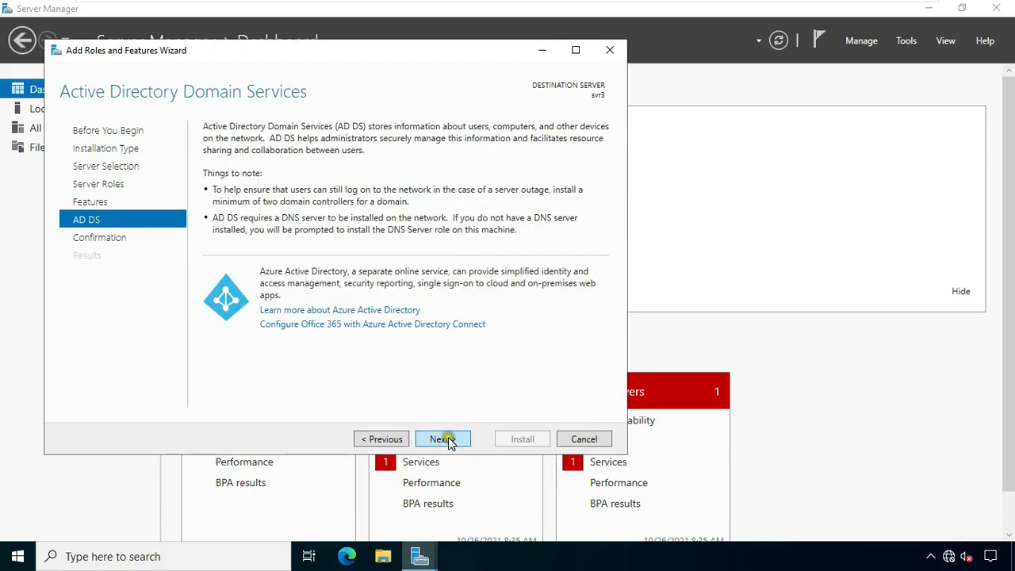
pyautogui.click(440, 440)
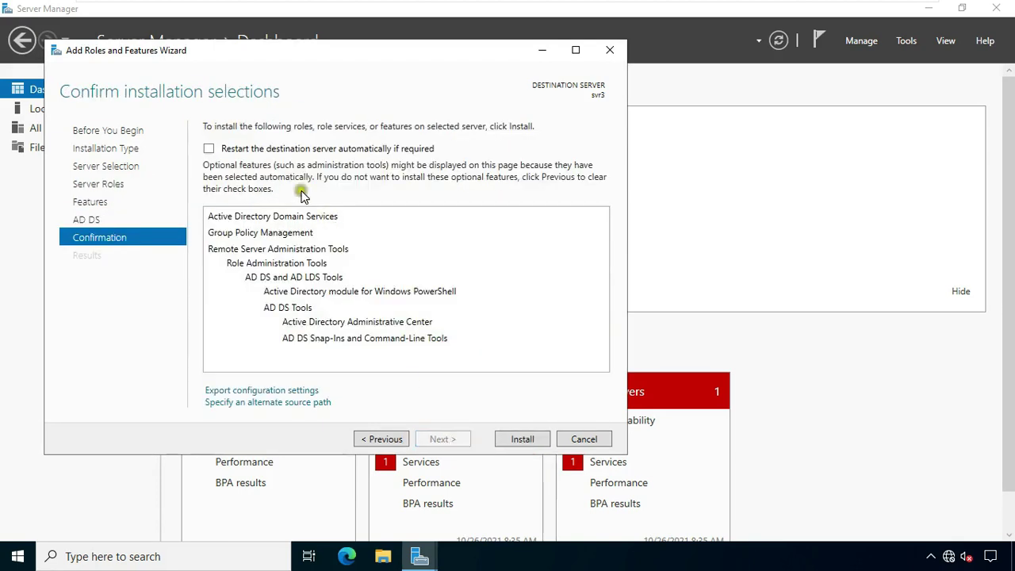
pyautogui.click(209, 150)
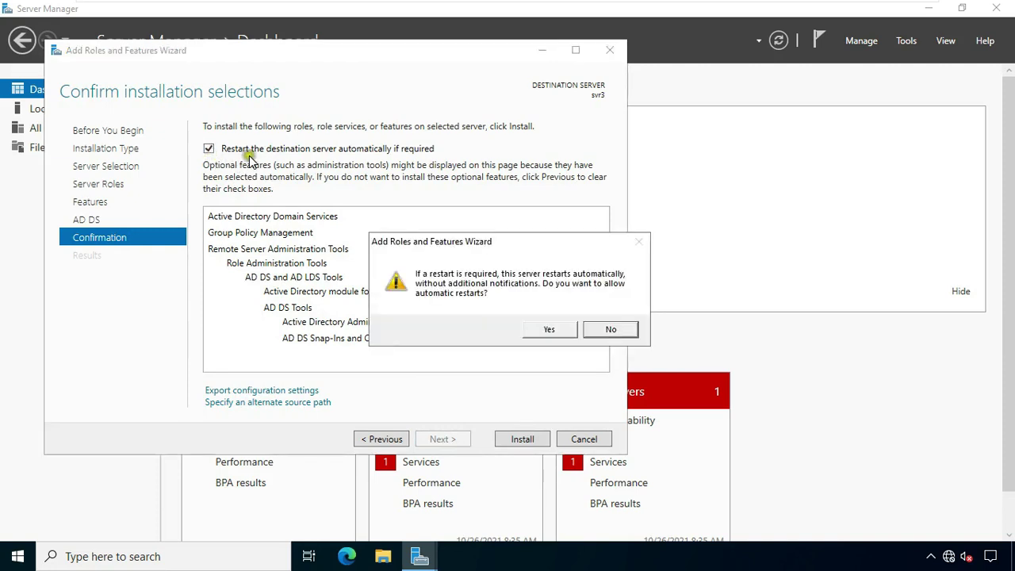
pyautogui.click(550, 332)
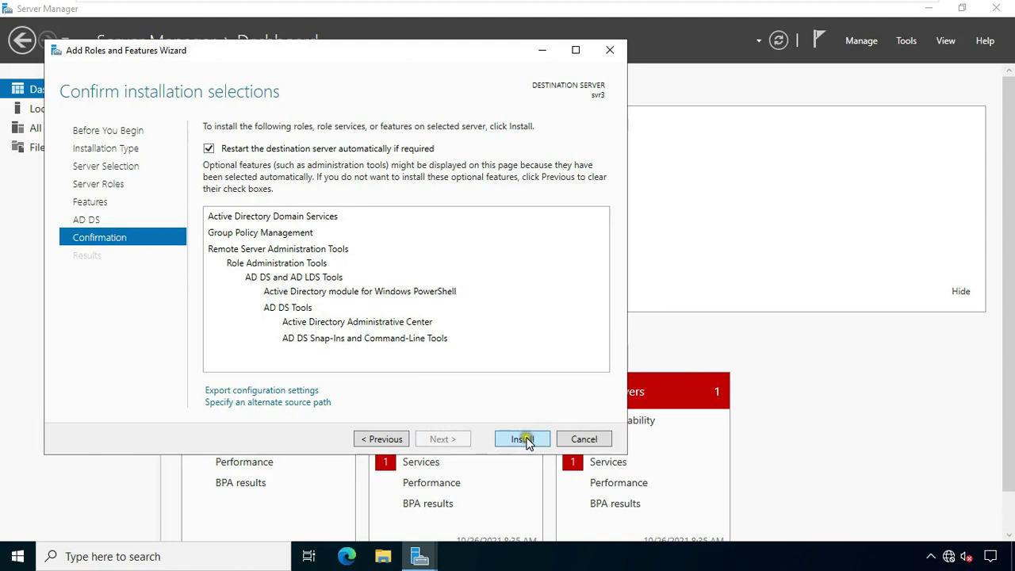
pyautogui.click(527, 440)
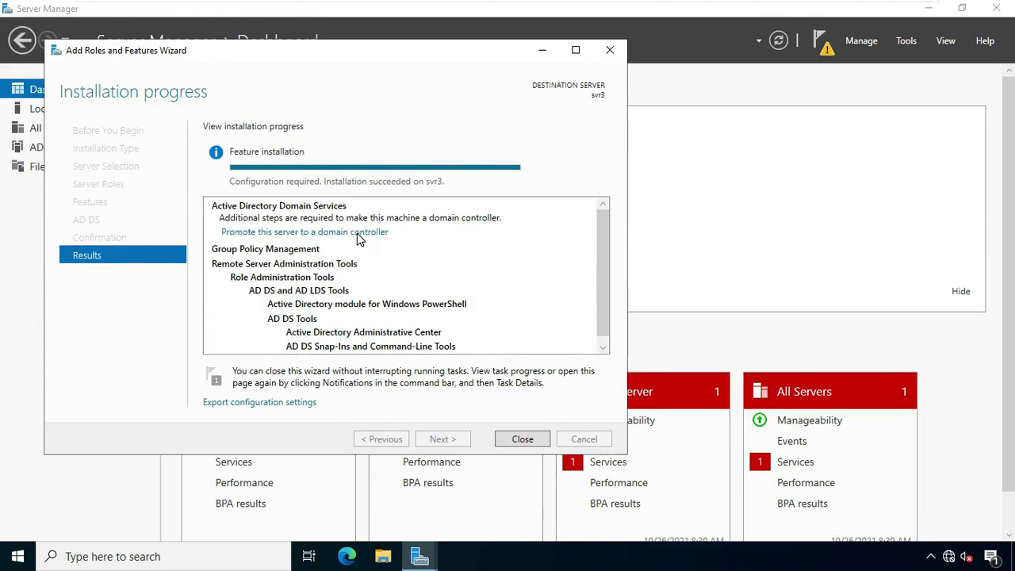
# Once installation succeeds, choose 'Promote this server to a domain controller' from the results.
pyautogui.click(357, 231)
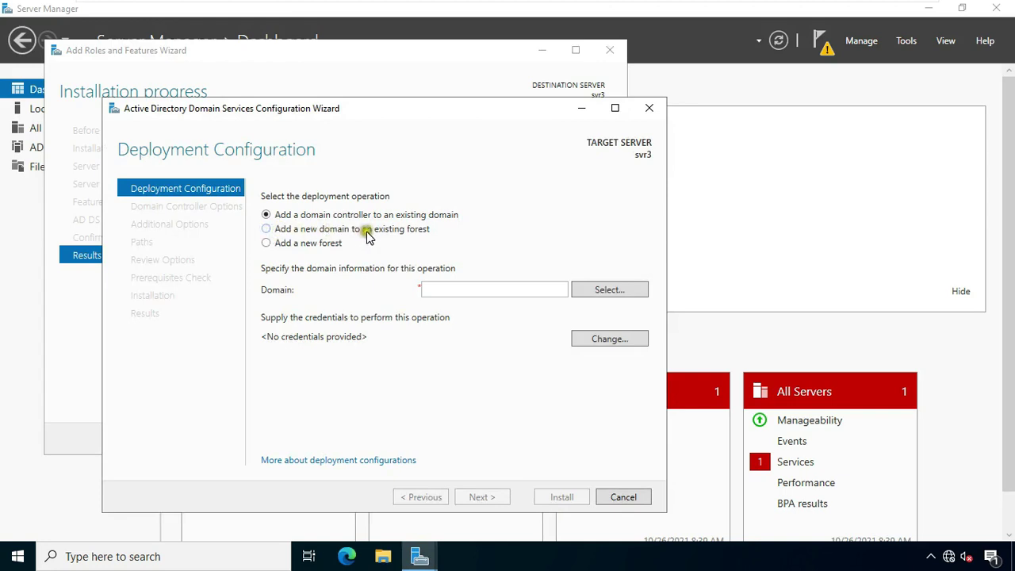
# Add new domain branchdelhi to the existing vinayak.local forest using the vinayak administrator credentials.
pyautogui.click(266, 230)
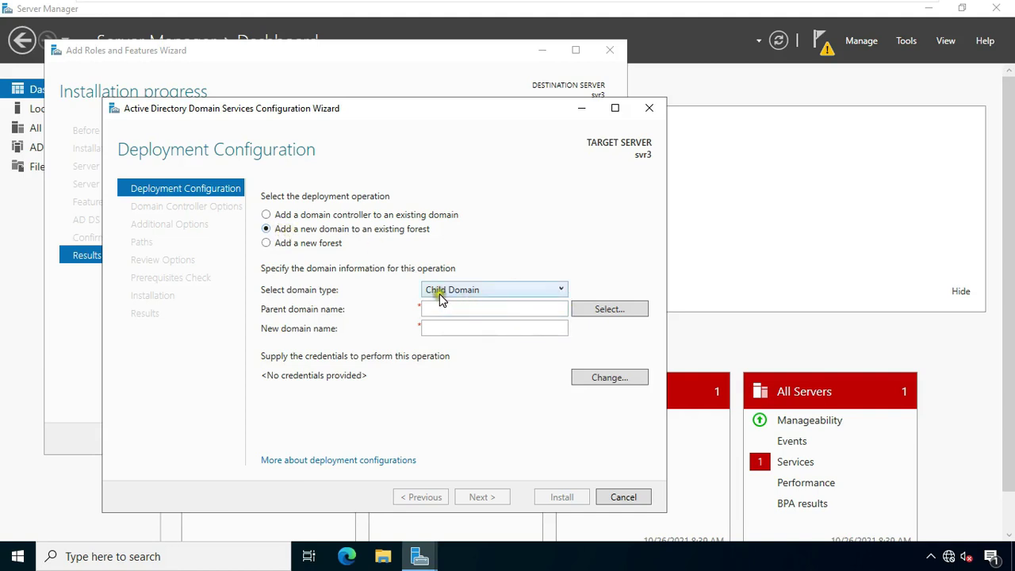
pyautogui.click(464, 308)
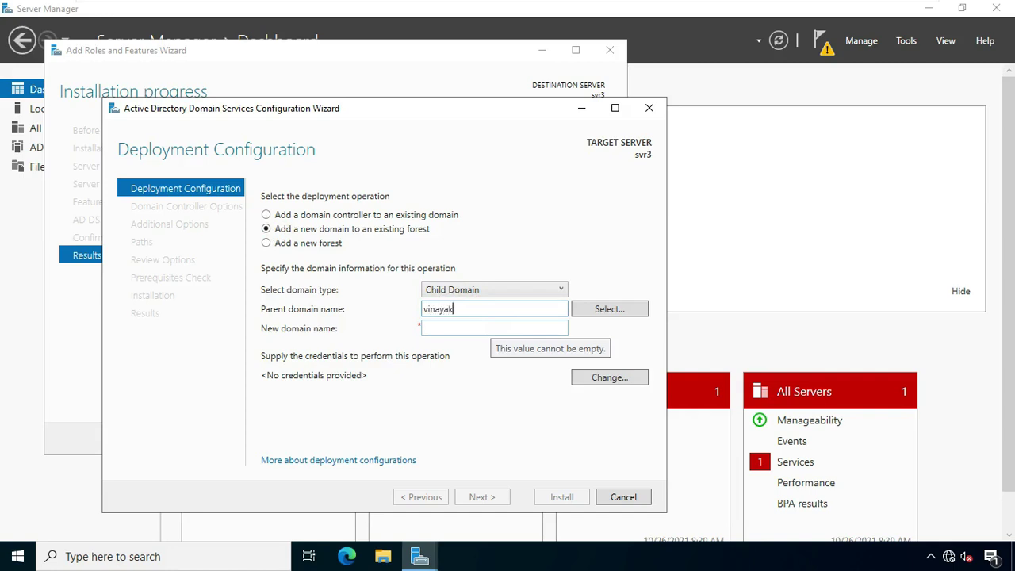
pyautogui.click(474, 328)
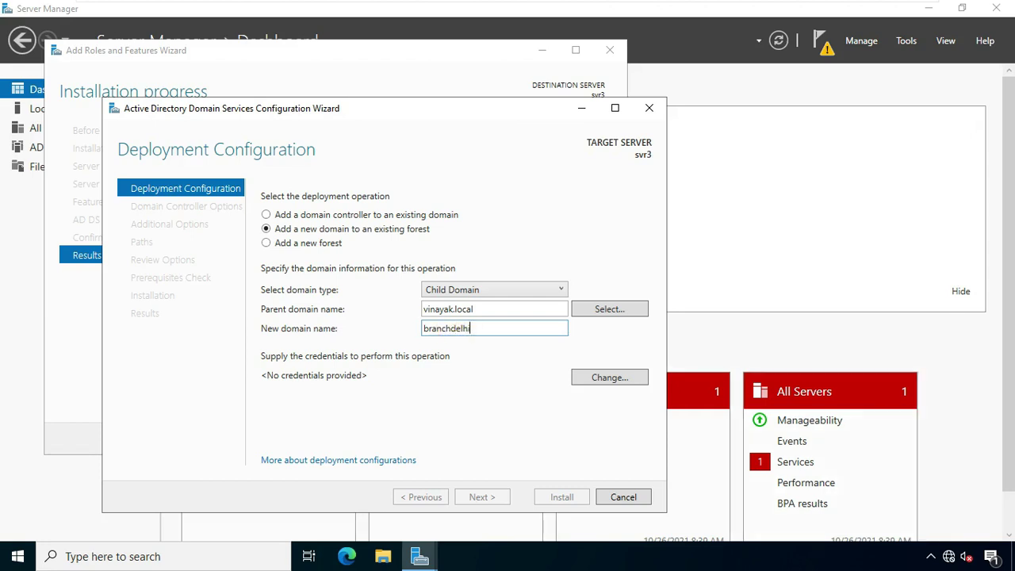
pyautogui.click(592, 379)
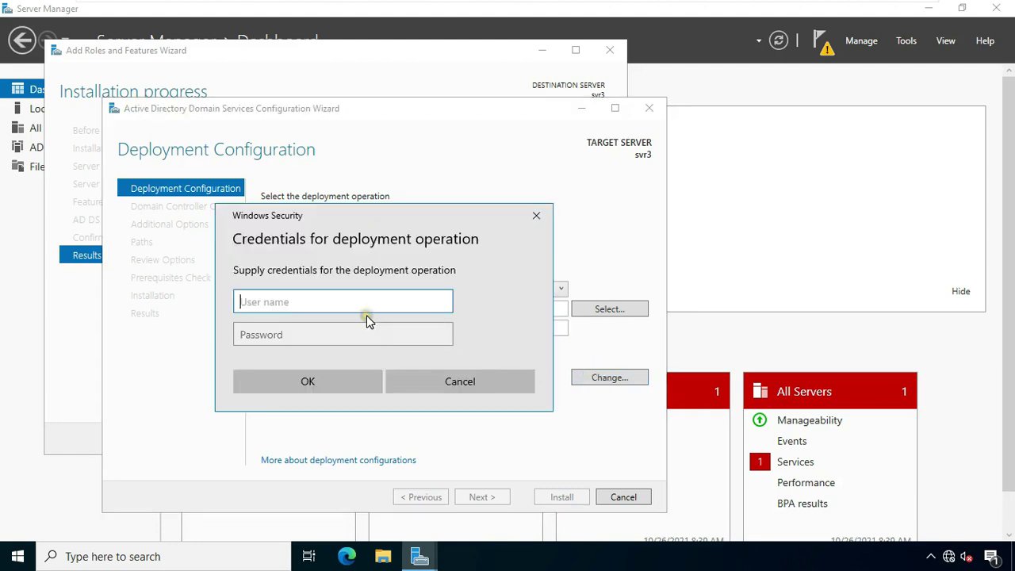
pyautogui.write('vinayak\\a')
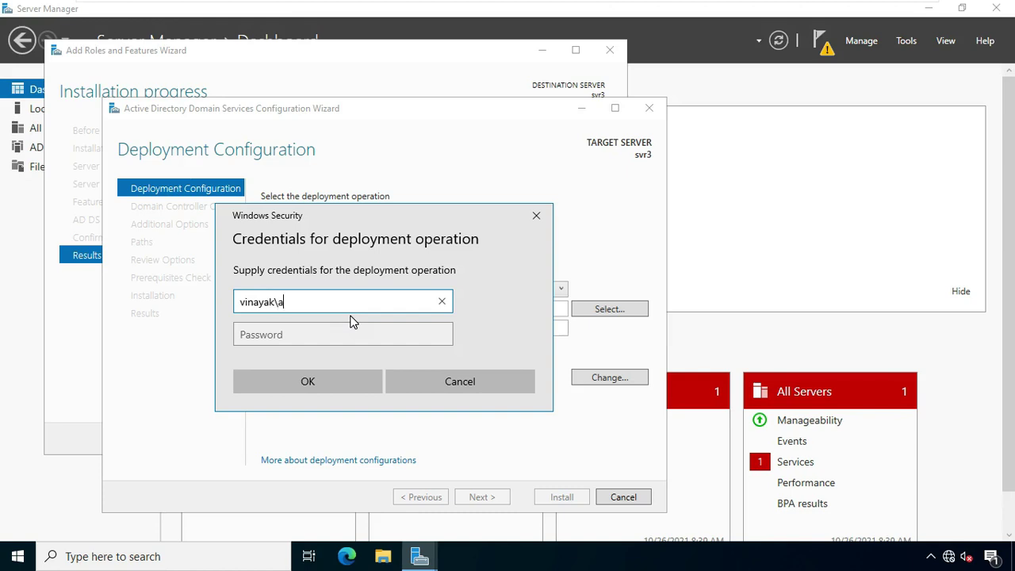
pyautogui.write('dministrator')
pyautogui.press('Tab')
pyautogui.write('••')
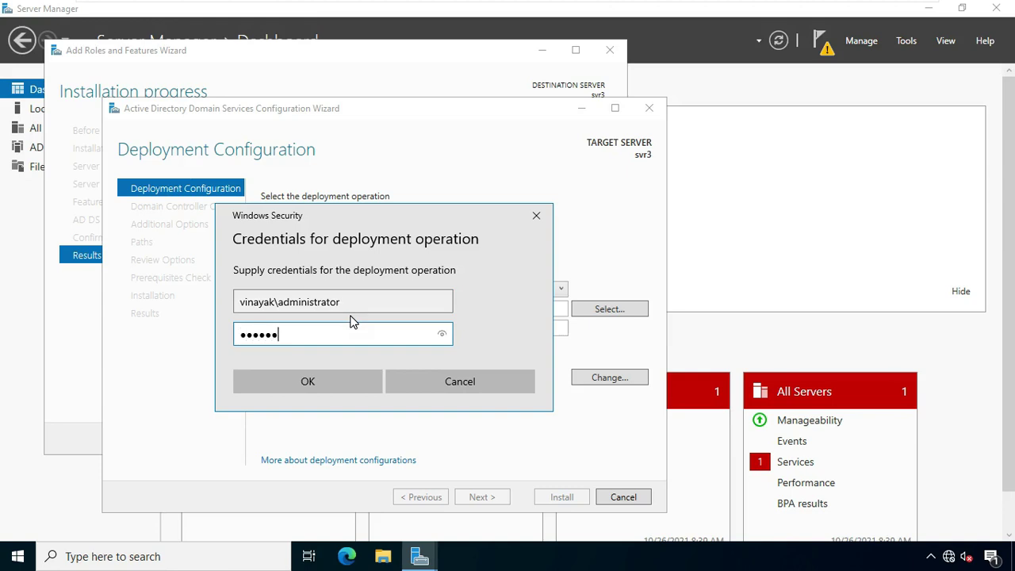
pyautogui.click(326, 387)
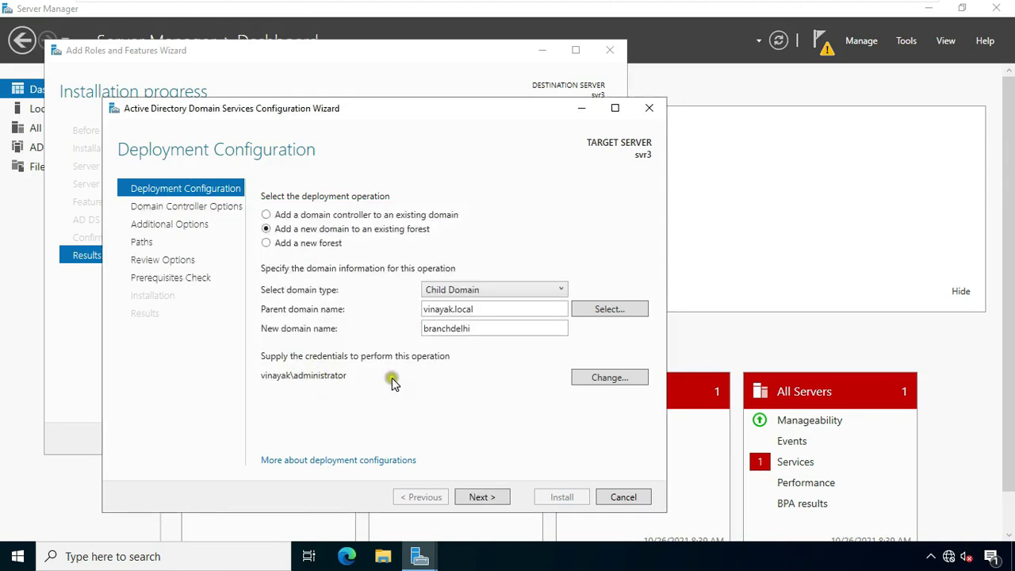
# On Domain Controller Options, enter and confirm the Directory Services Restore Mode password.
pyautogui.click(493, 502)
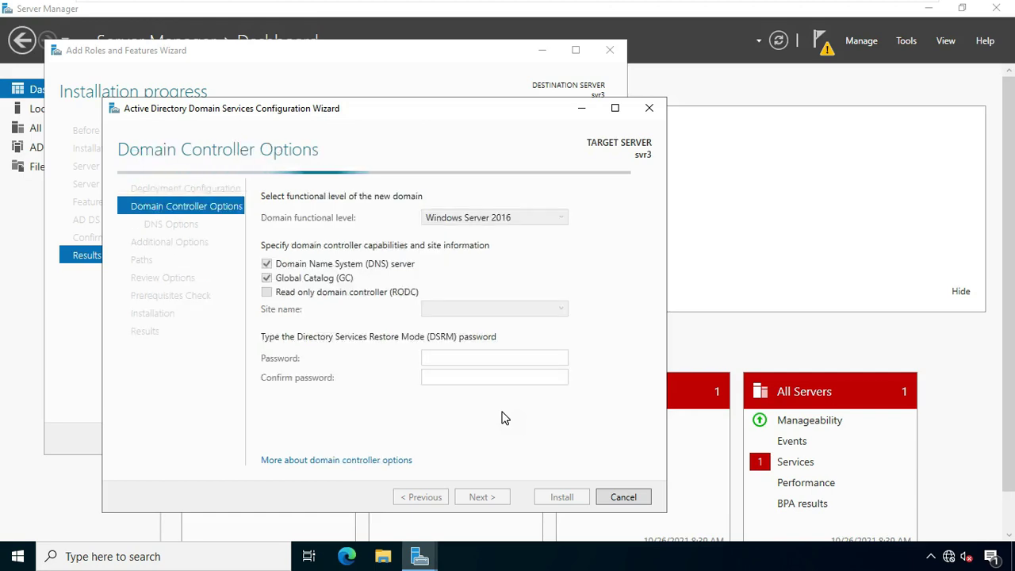
pyautogui.click(483, 362)
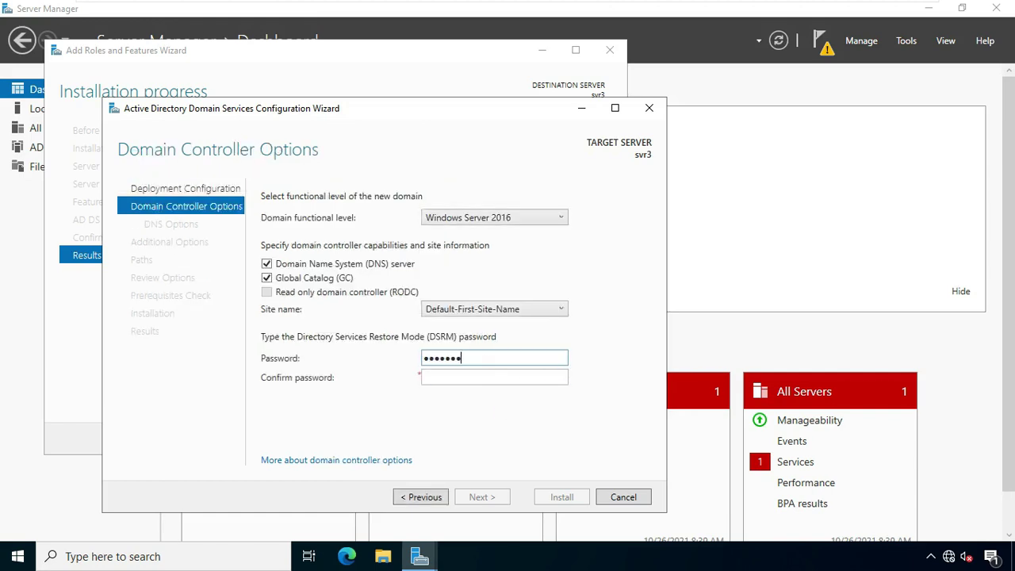
pyautogui.click(474, 379)
pyautogui.write('P')
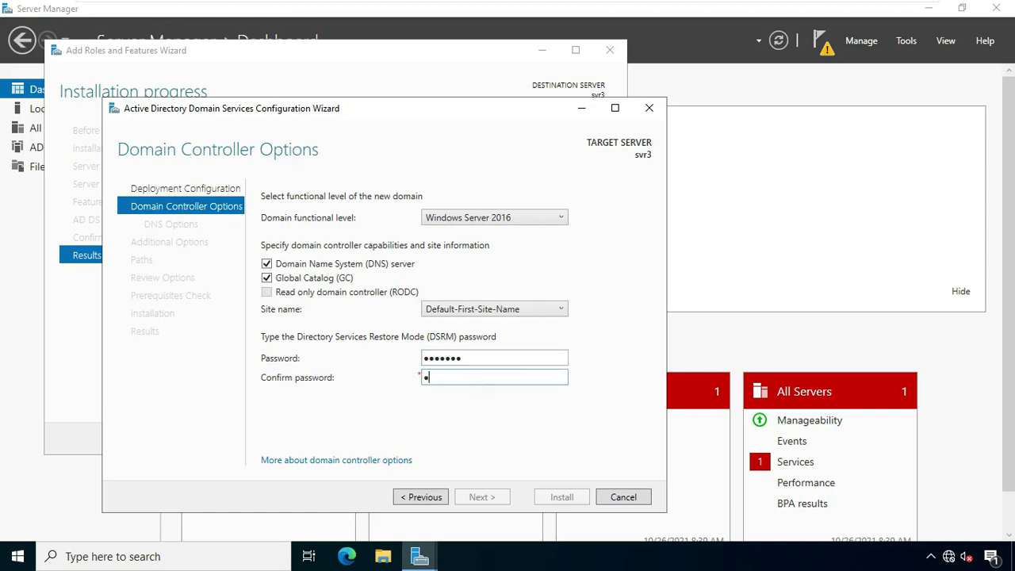
pyautogui.write('d')
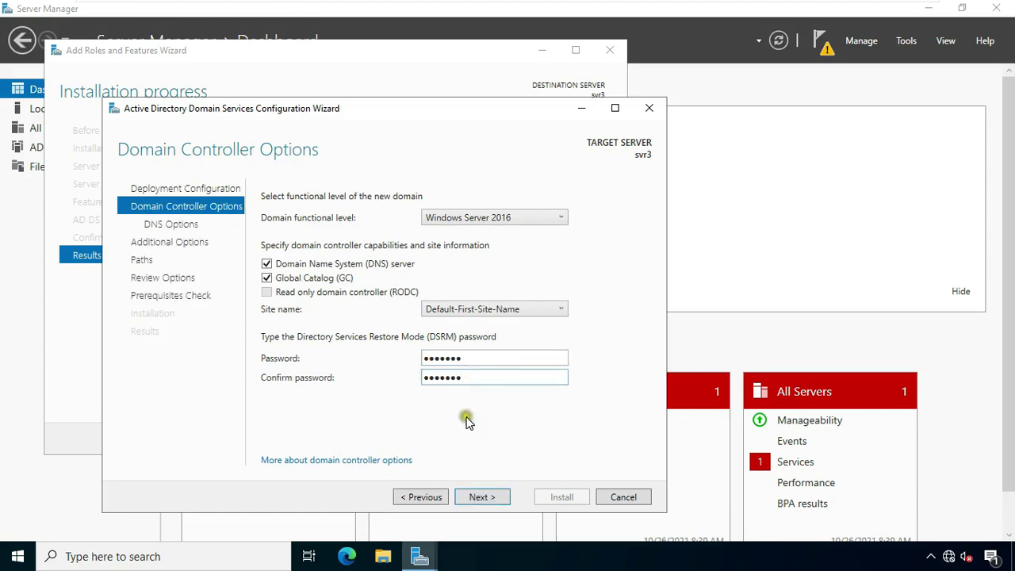
# Accept DNS options, BRANCHDELHI NetBIOS name and default paths, pass prerequisites, and install.
pyautogui.click(483, 498)
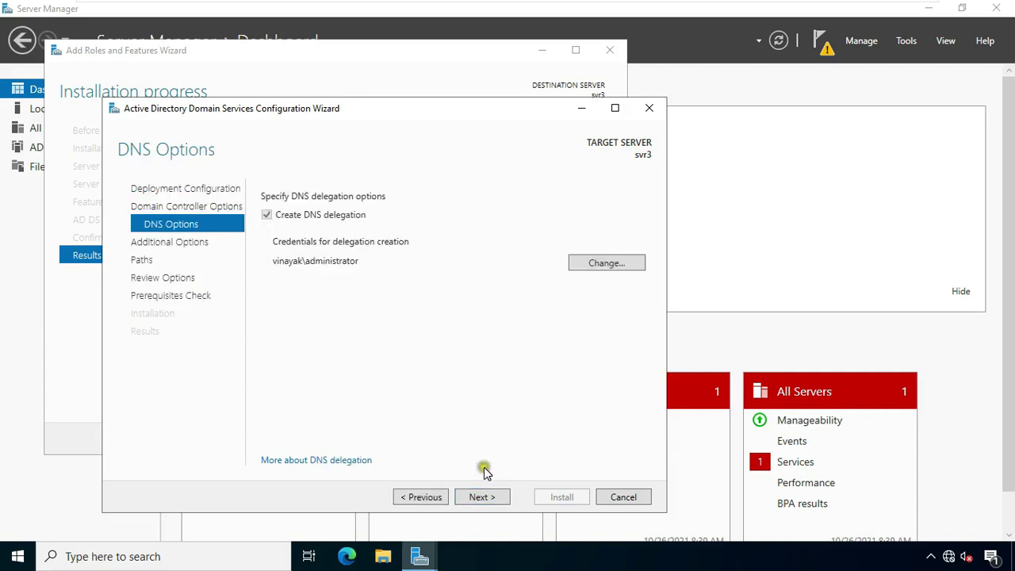
pyautogui.click(485, 495)
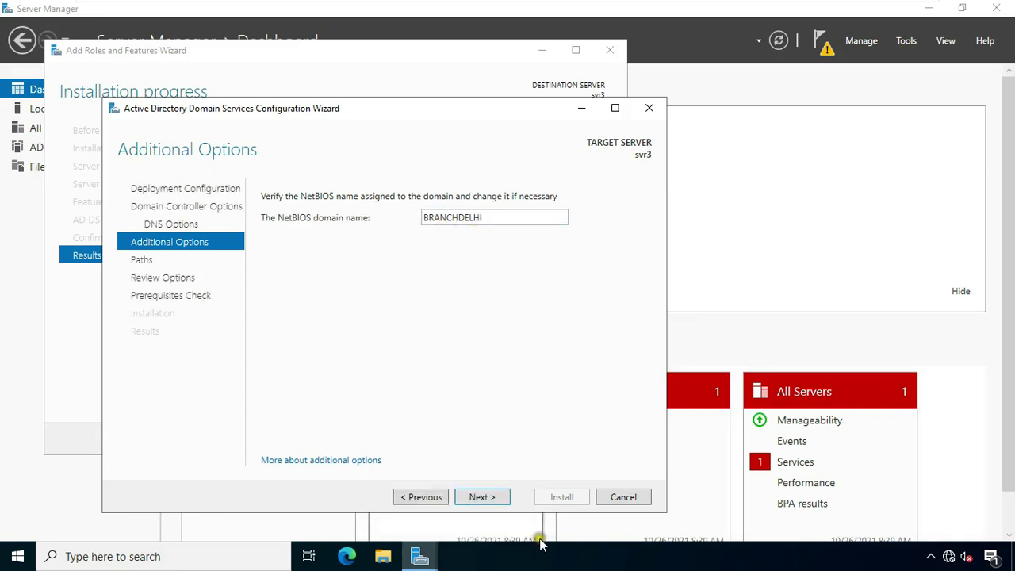
pyautogui.click(489, 497)
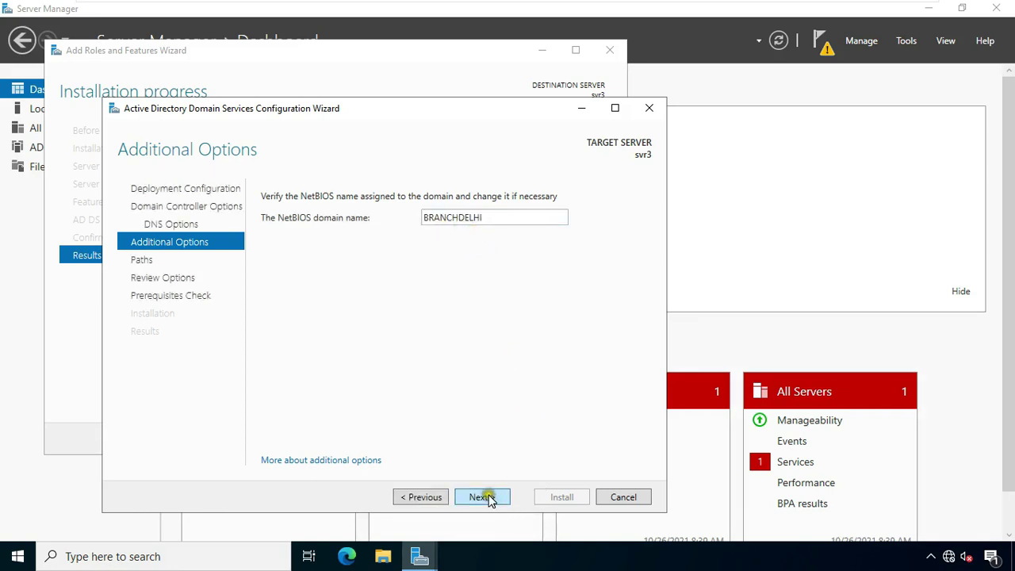
pyautogui.click(502, 284)
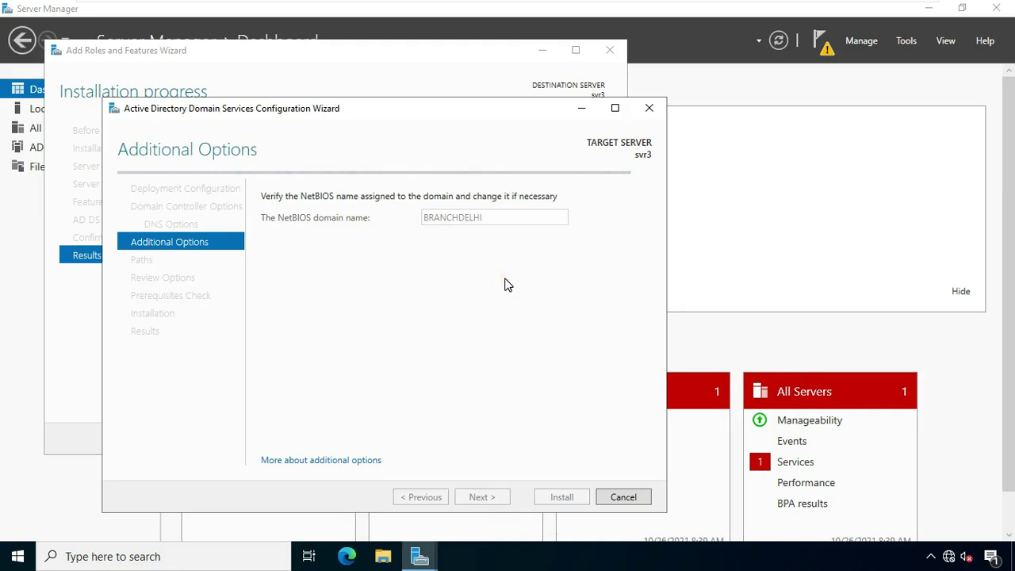
pyautogui.click(508, 284)
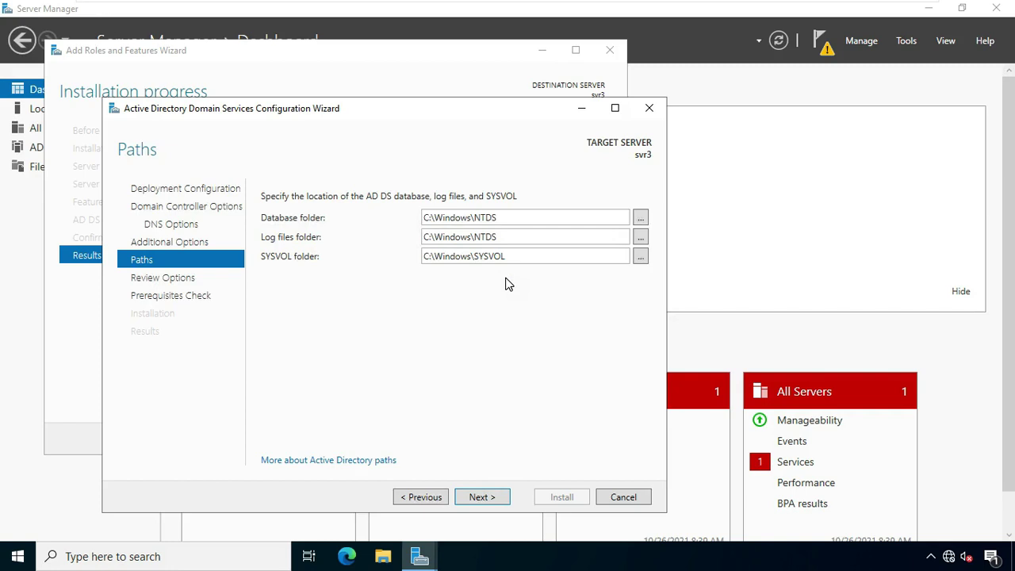
pyautogui.click(482, 497)
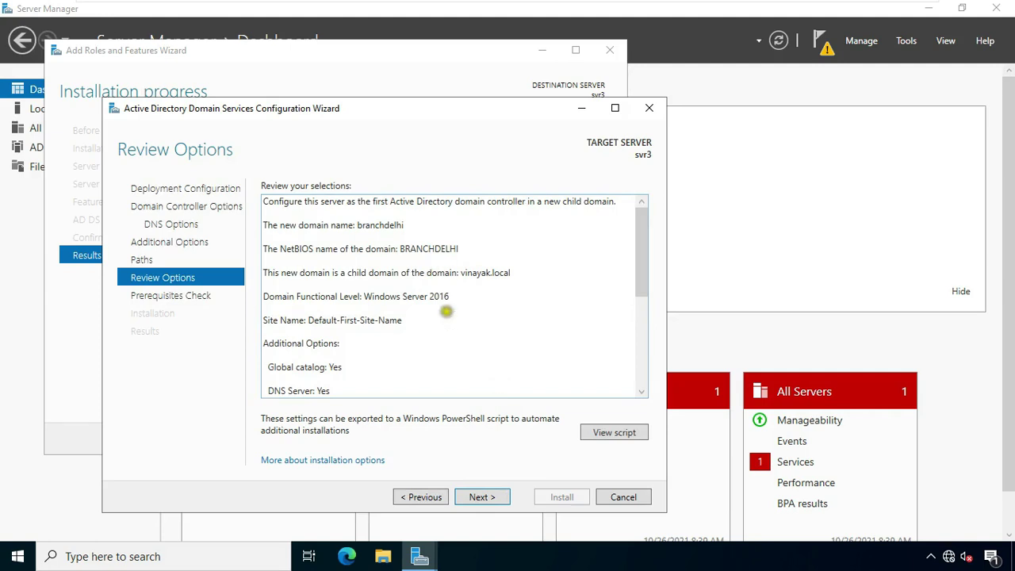
pyautogui.click(482, 498)
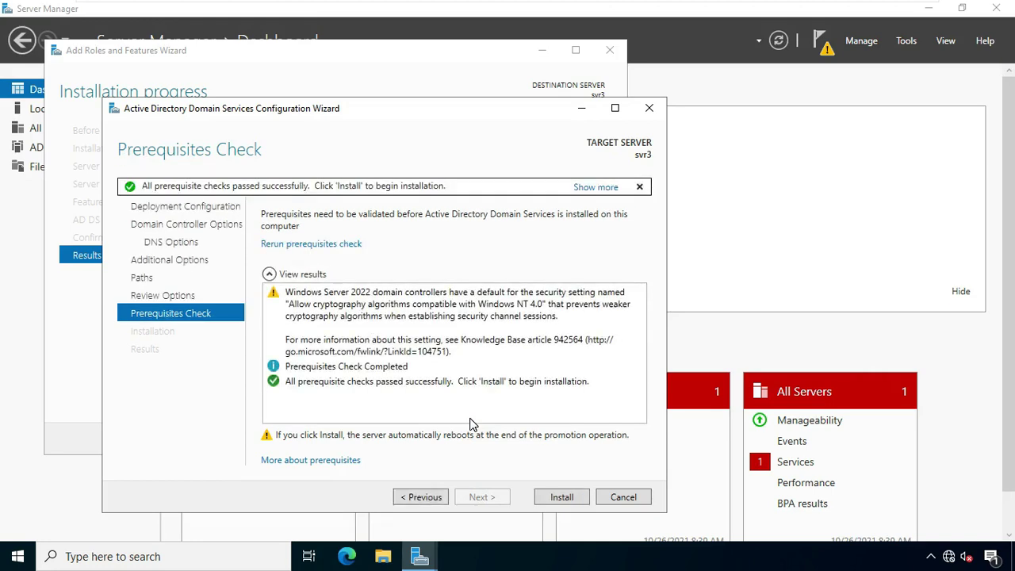
pyautogui.click(570, 496)
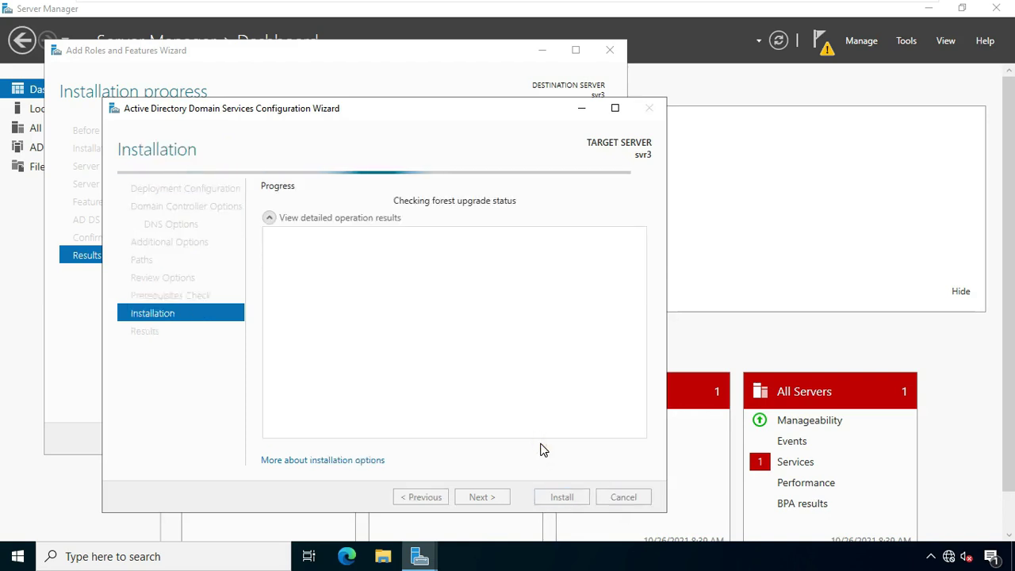
# Let the AD DS and DNS installation finish until svr3 reboots to the lock screen.
pyautogui.click(544, 437)
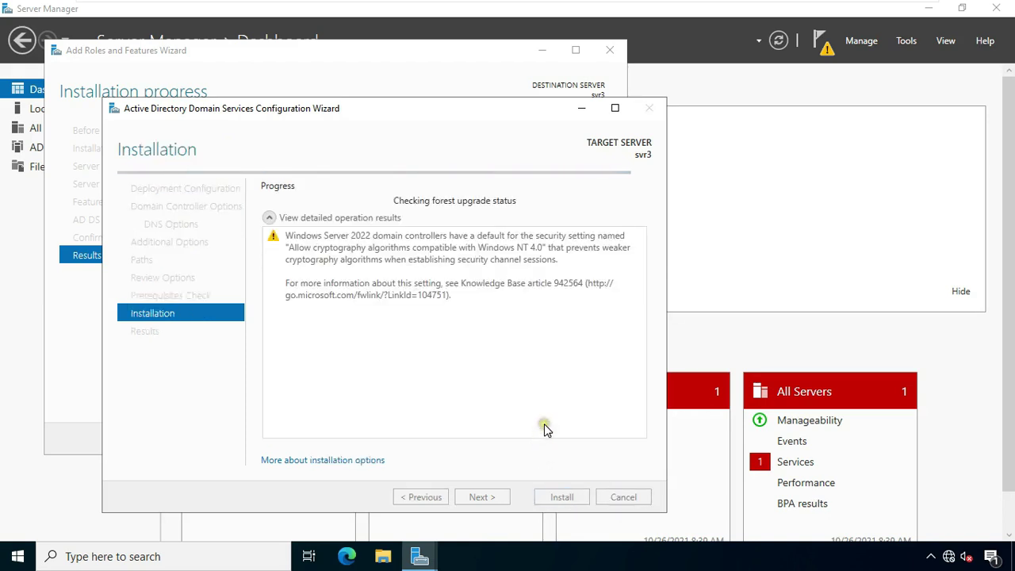
pyautogui.click(549, 422)
pyautogui.click(552, 426)
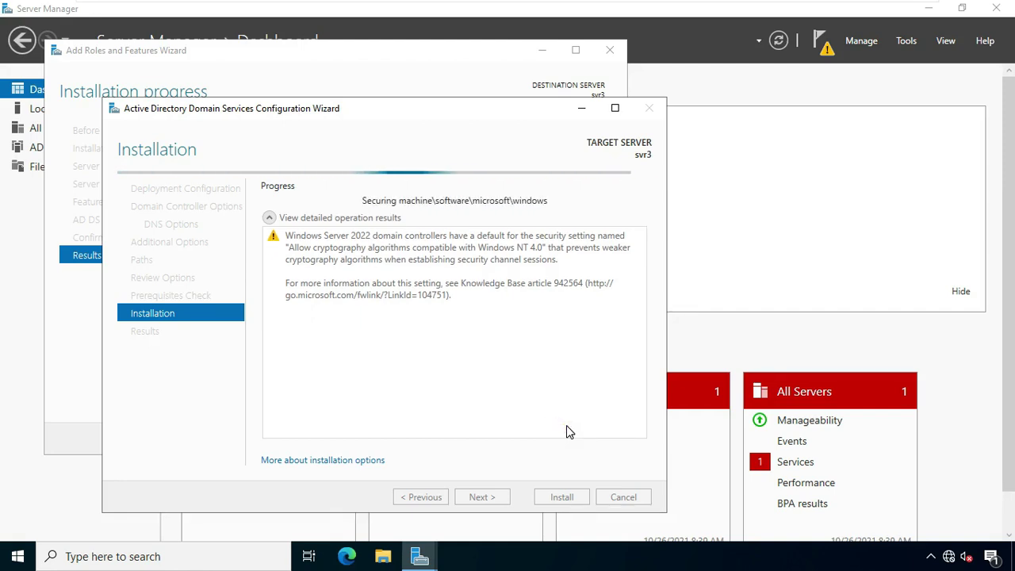
pyautogui.click(578, 413)
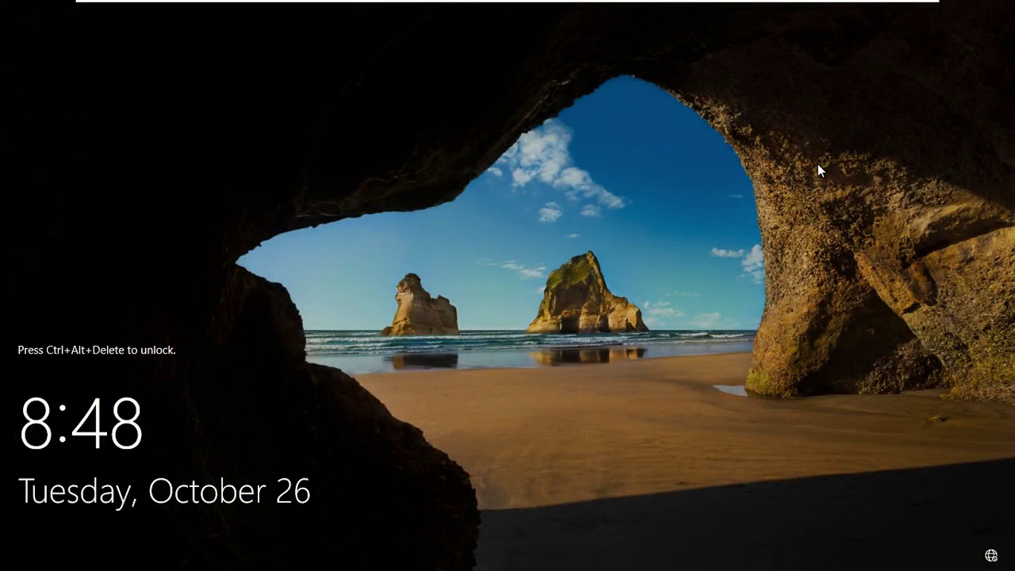
# Sign in as the BRANCHDELHI administrator and launch Active Directory Users and Computers from Tools.
pyautogui.hotkey('ctrl', 'alt', 'Delete')
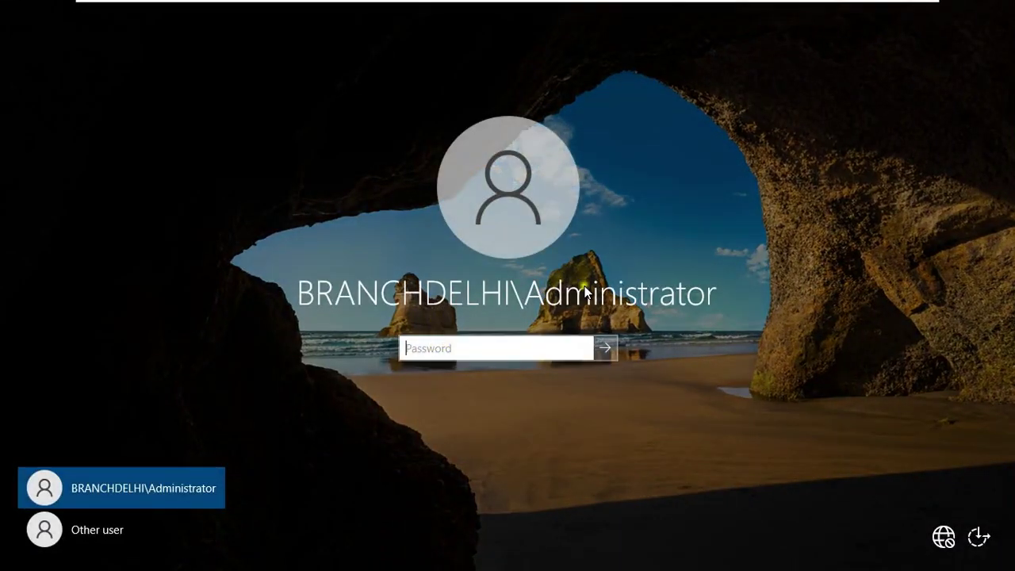
pyautogui.write('***')
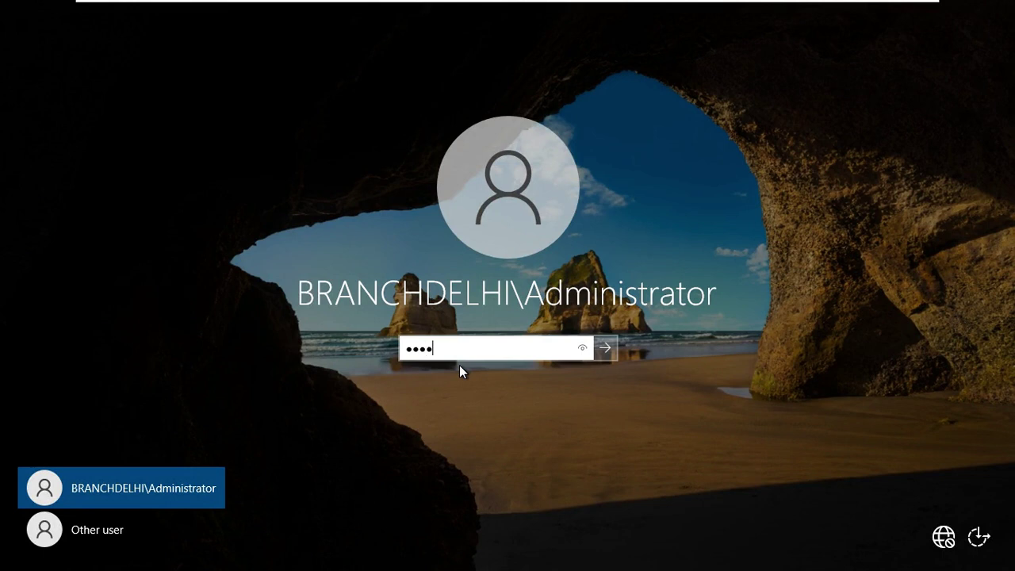
pyautogui.press('Return')
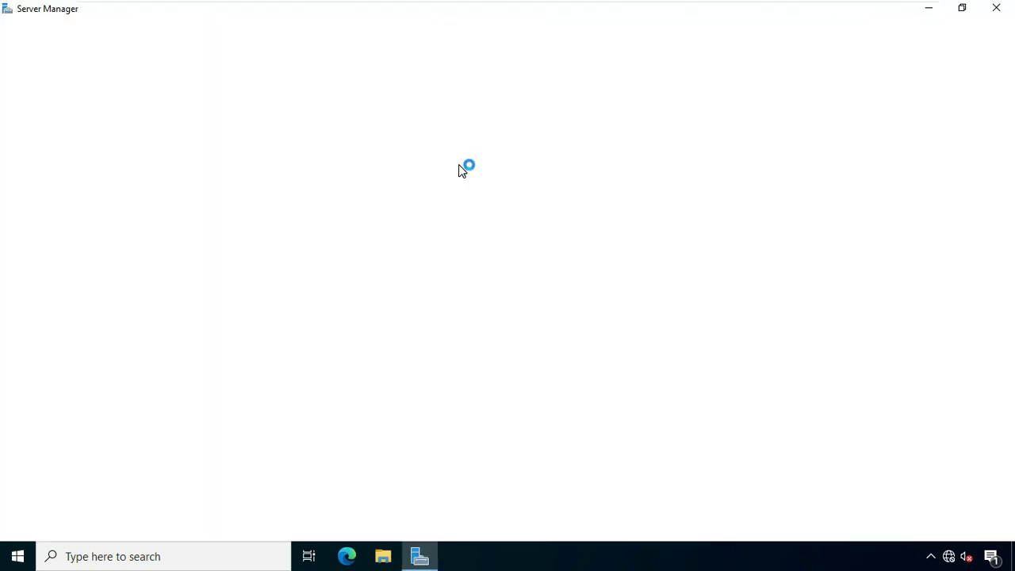
pyautogui.click(903, 41)
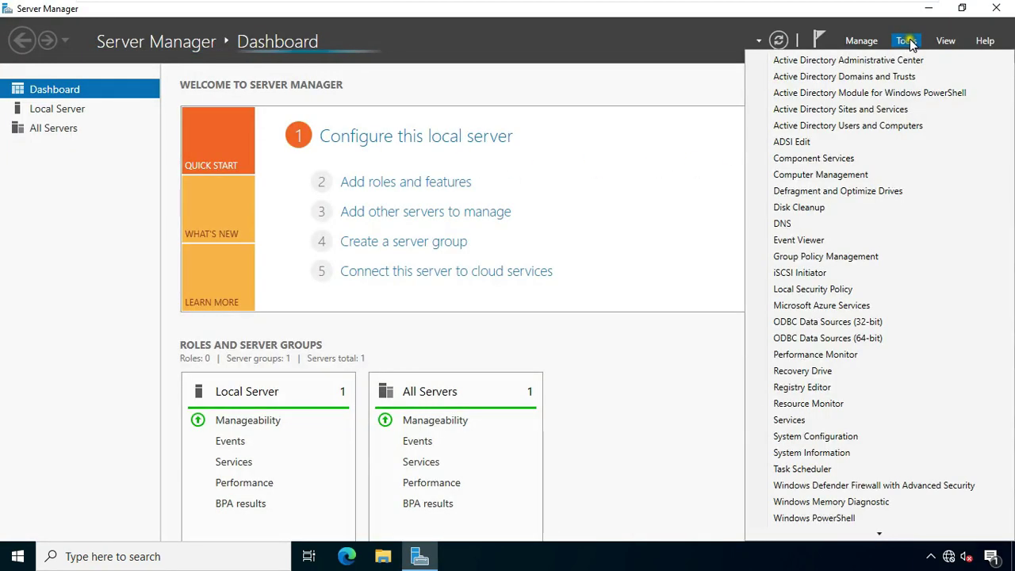
pyautogui.click(886, 127)
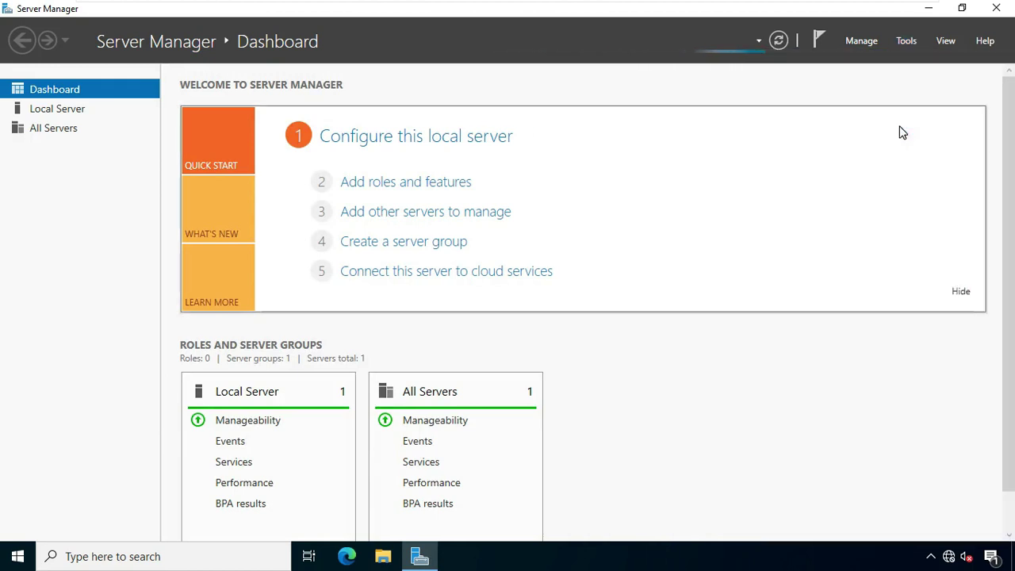
# Maximize Active Directory Users and Computers and open the Users container under branchdelhi.vinayak.local.
pyautogui.click(377, 151)
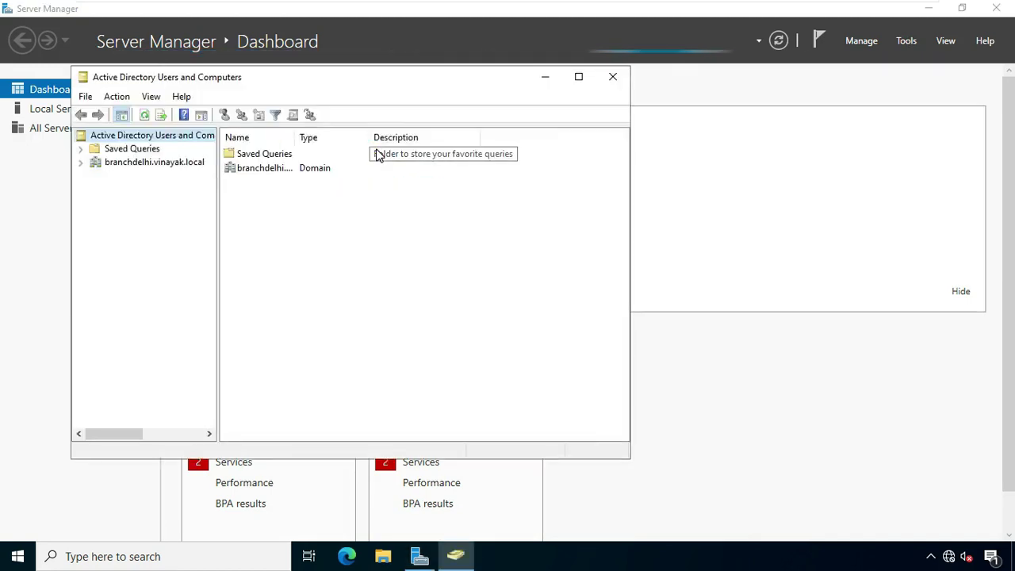
pyautogui.click(579, 79)
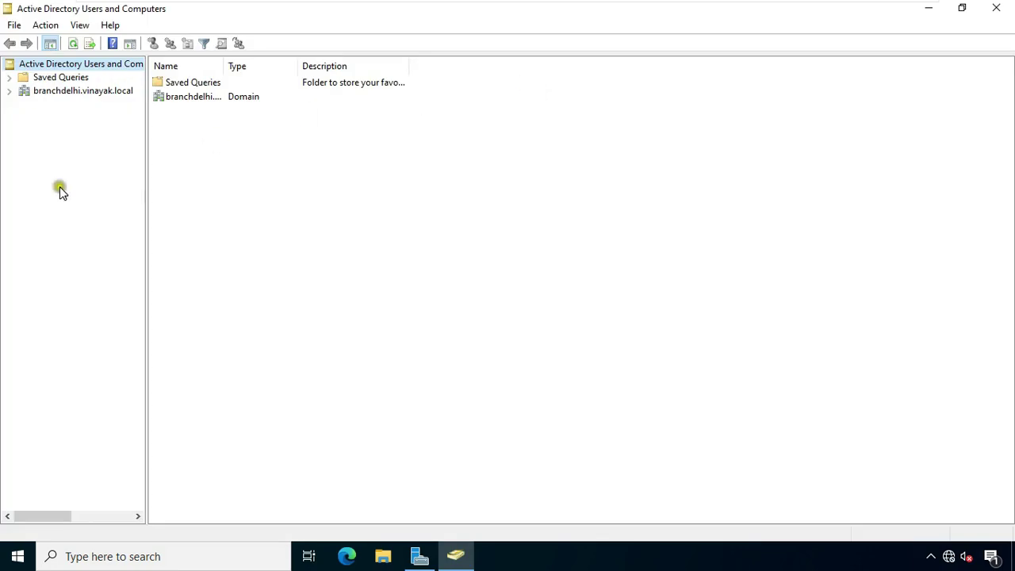
pyautogui.click(48, 93)
pyautogui.click(9, 92)
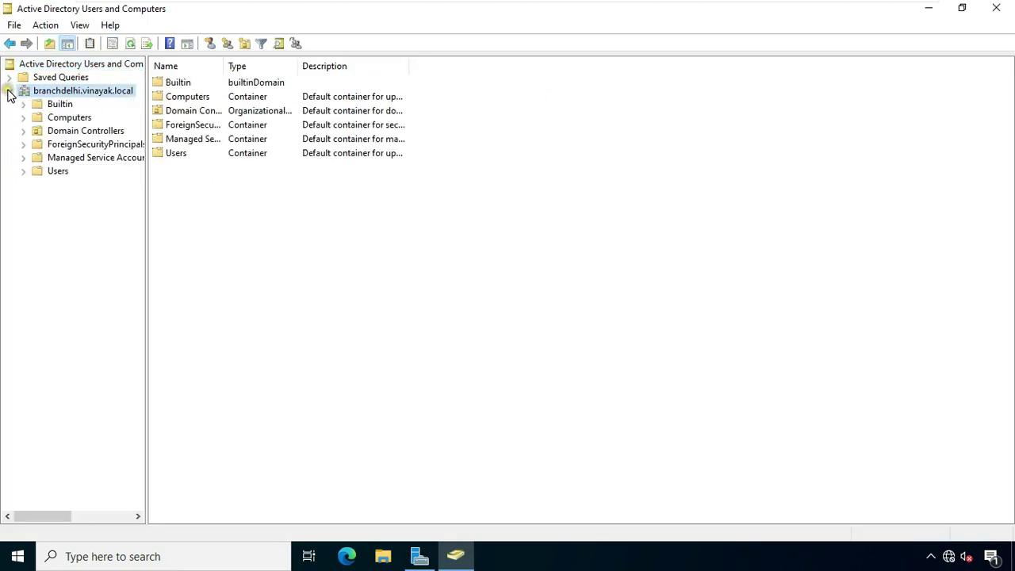
pyautogui.click(61, 170)
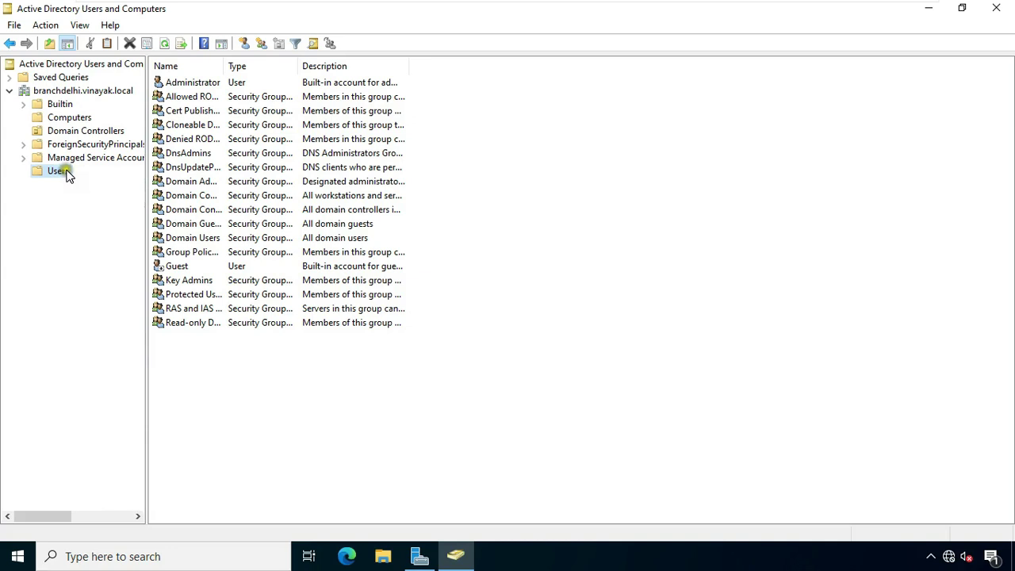
# Start a new user in the Users container with first name 'sam' and logon name 'sam'.
pyautogui.rightClick(201, 354)
pyautogui.moveTo(238, 175)
pyautogui.click(401, 339)
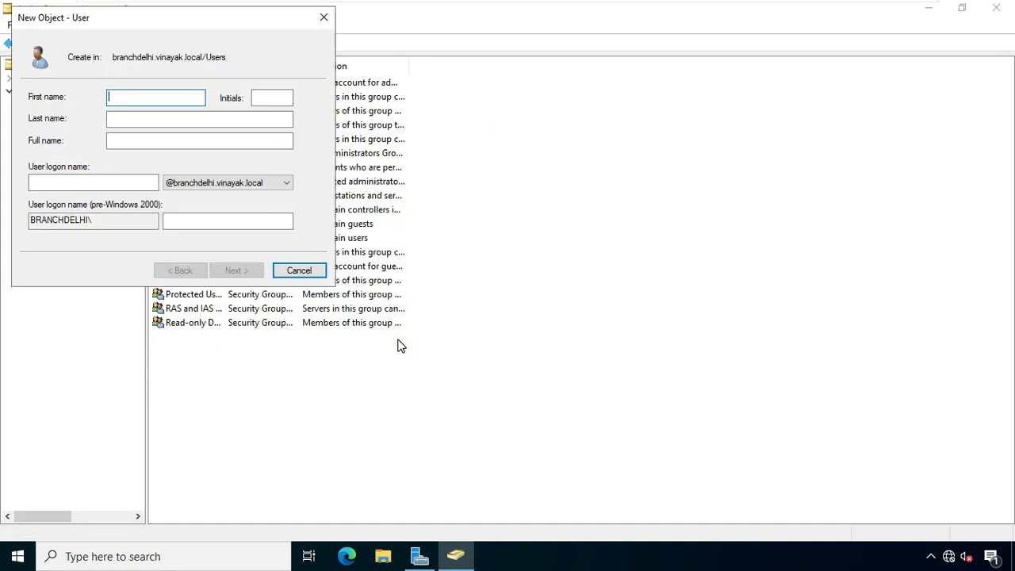
pyautogui.write('sam')
pyautogui.click(92, 182)
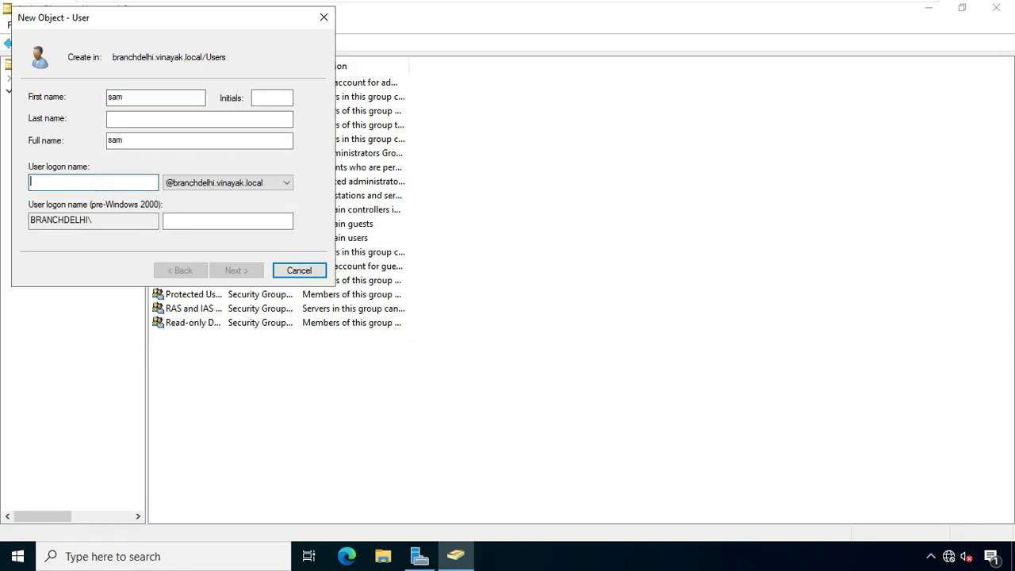
pyautogui.write('sam')
pyautogui.click(236, 271)
# Set and confirm the account password, adjust password options, and finish creating user sam.
pyautogui.write('*******')
pyautogui.click(181, 121)
pyautogui.write('*******')
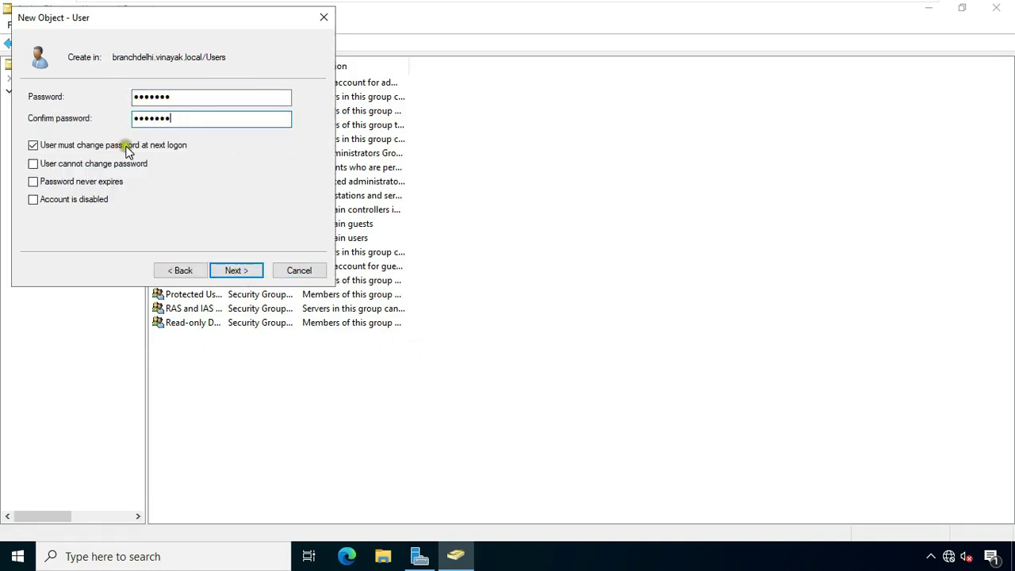
pyautogui.click(32, 145)
pyautogui.click(32, 163)
pyautogui.click(32, 182)
pyautogui.click(236, 270)
pyautogui.click(236, 271)
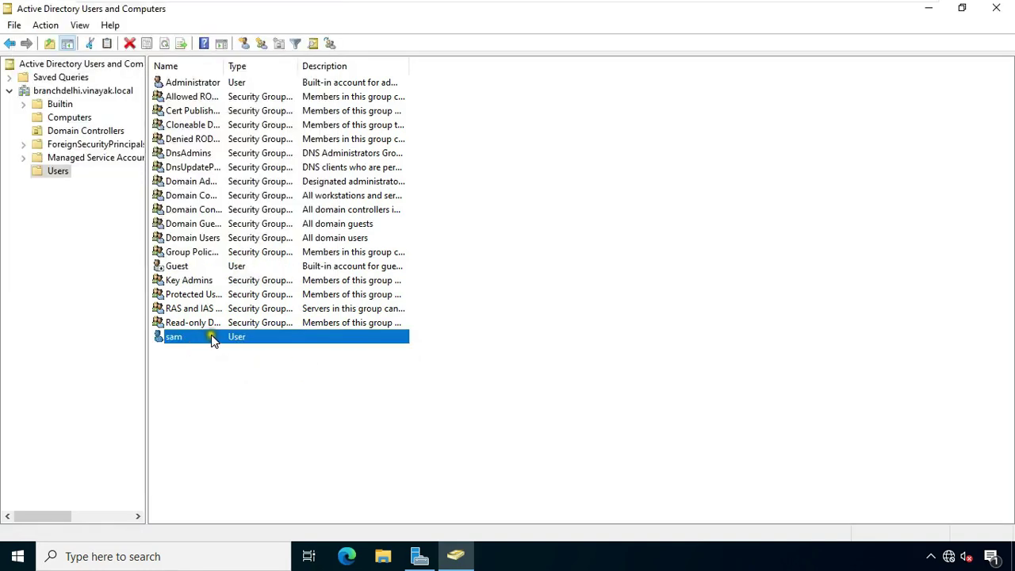
# On the Windows 11 VM, open Network Properties and show the adapter list with Ethernet0.
pyautogui.moveTo(571, 7)
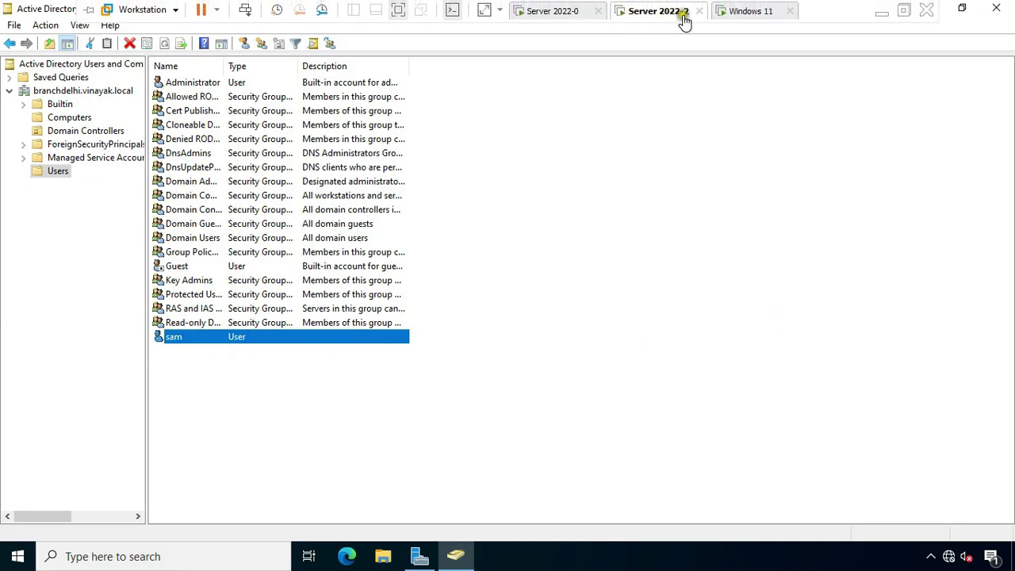
pyautogui.click(745, 16)
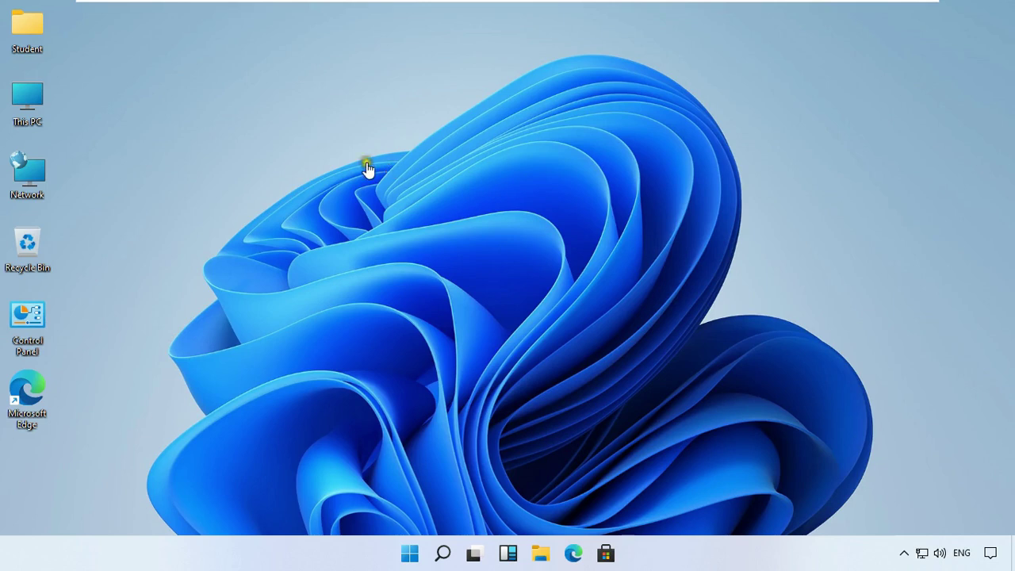
pyautogui.rightClick(39, 171)
pyautogui.click(106, 313)
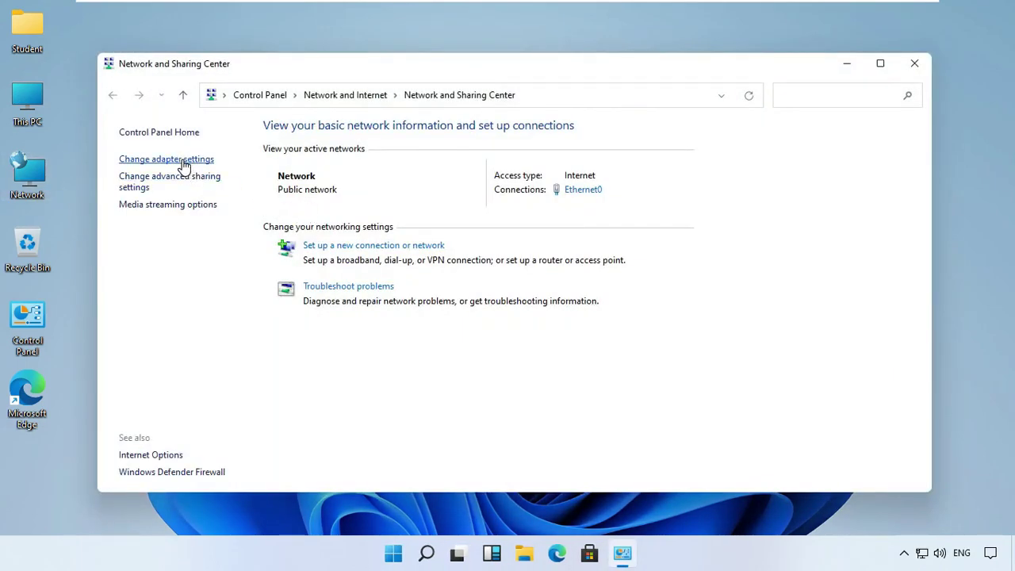
pyautogui.click(208, 160)
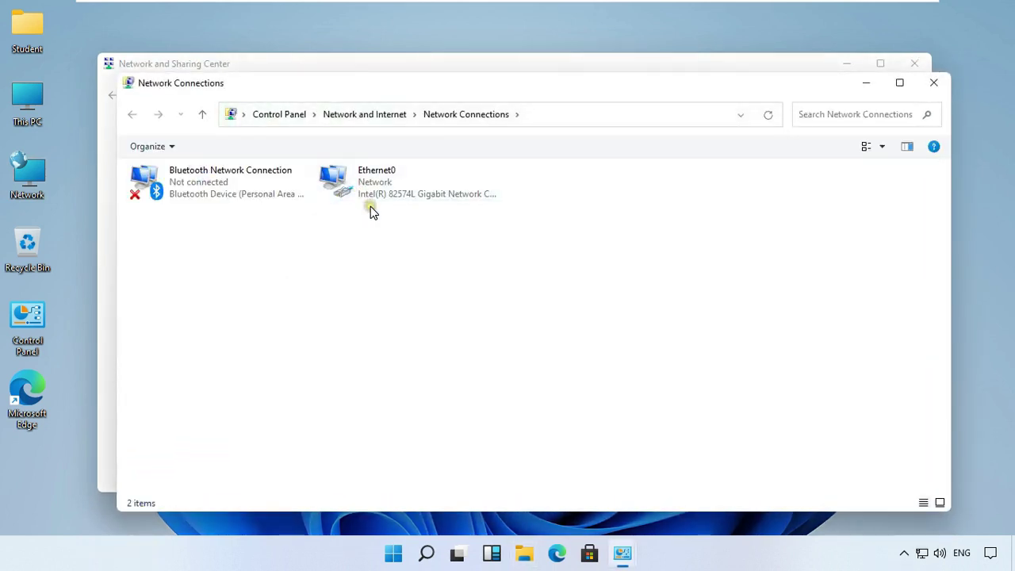
# Open the Internet Protocol Version 4 properties of the Ethernet0 adapter.
pyautogui.rightClick(373, 196)
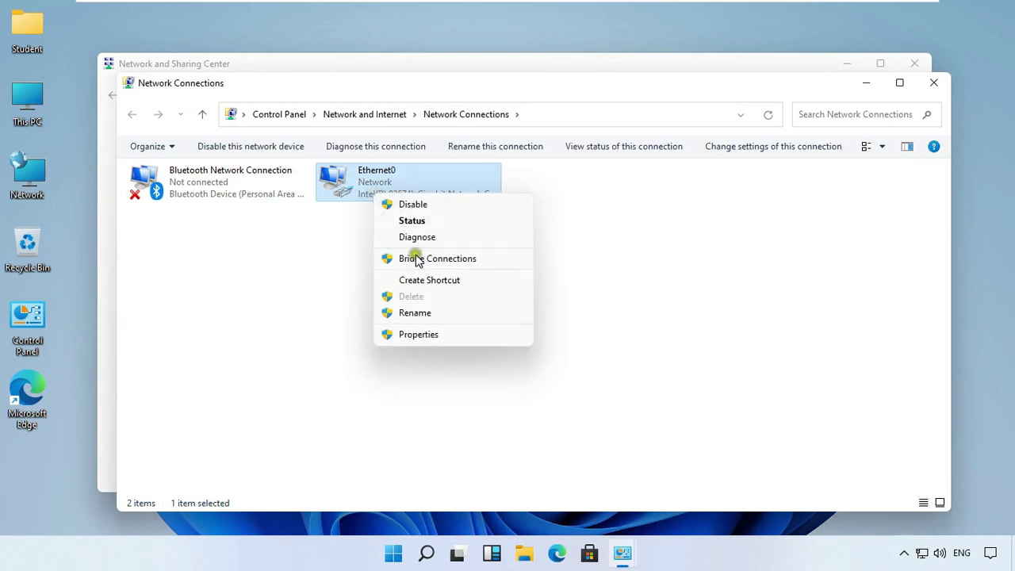
pyautogui.click(418, 333)
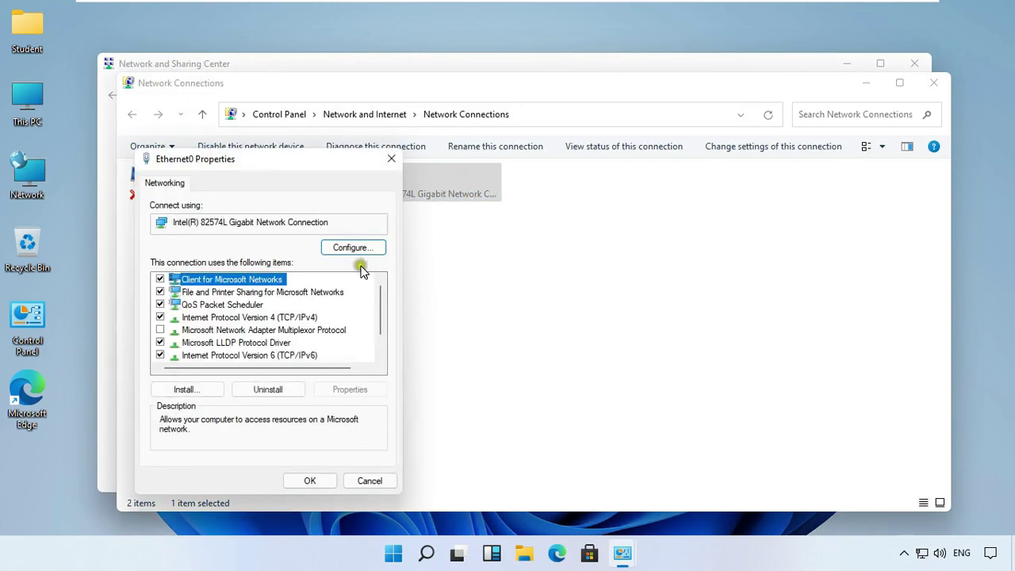
pyautogui.click(287, 319)
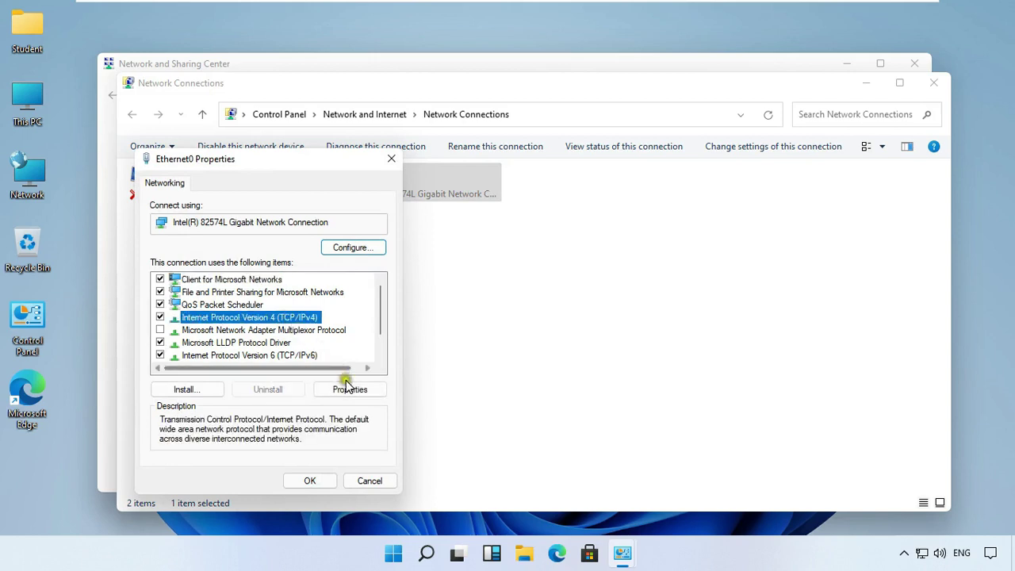
pyautogui.click(345, 388)
# Assign static IP 10.0.0.10, mask 255.0.0.0, DNS 10.0.0.3 and 10.0.0.1, then close the windows.
pyautogui.click(230, 308)
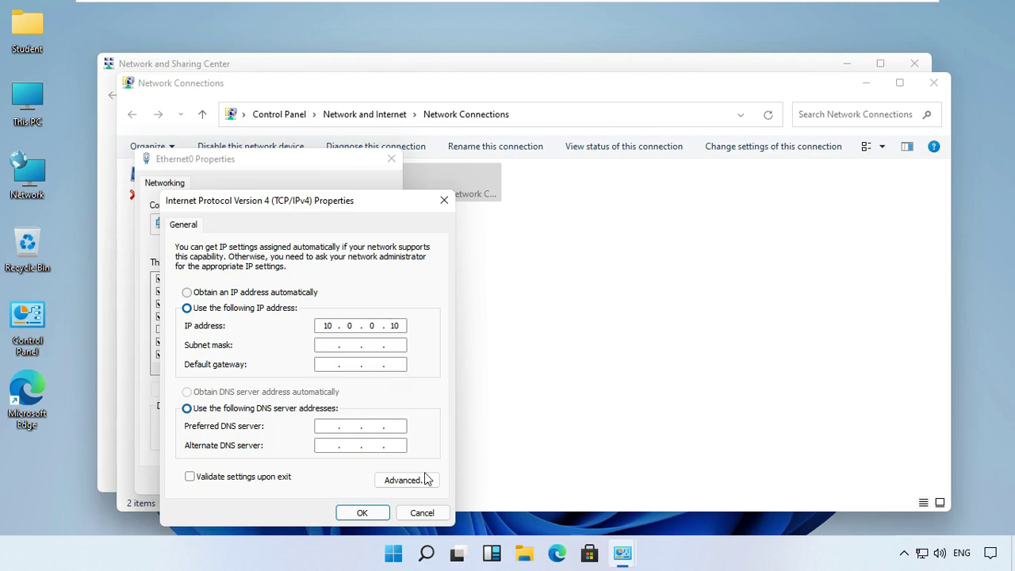
pyautogui.click(320, 344)
pyautogui.click(330, 425)
pyautogui.write('10.0.0.3')
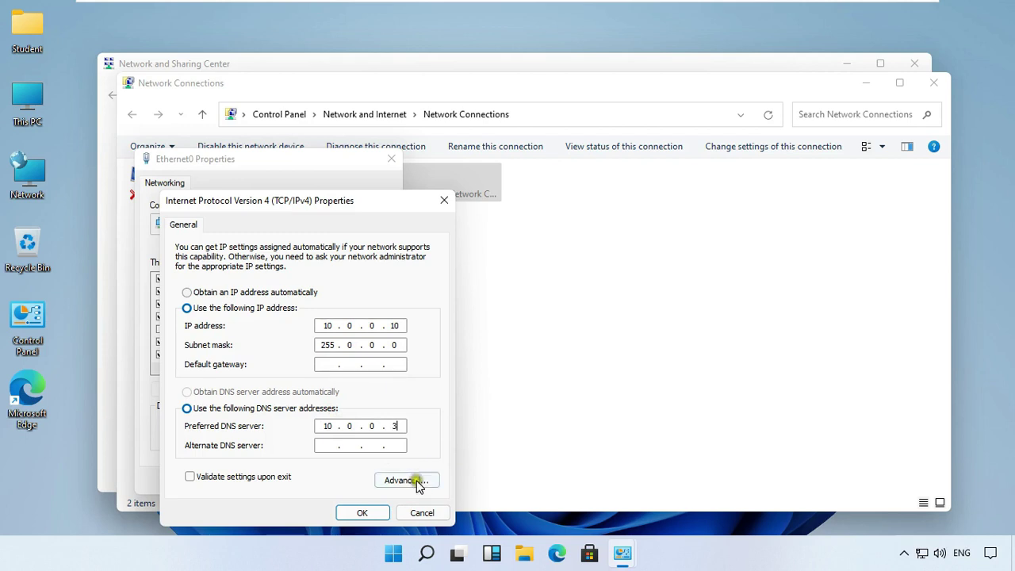
pyautogui.click(349, 445)
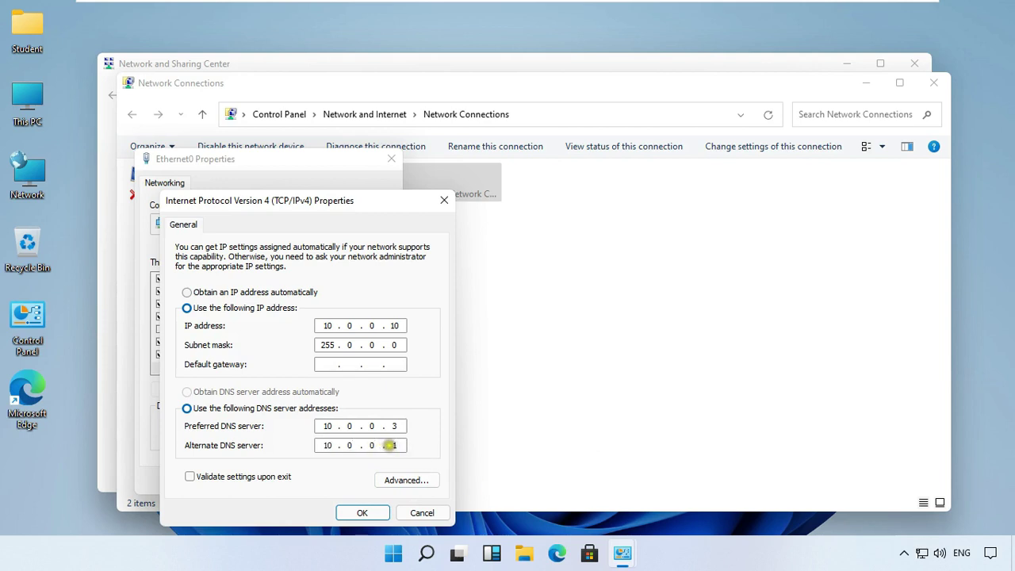
pyautogui.click(361, 513)
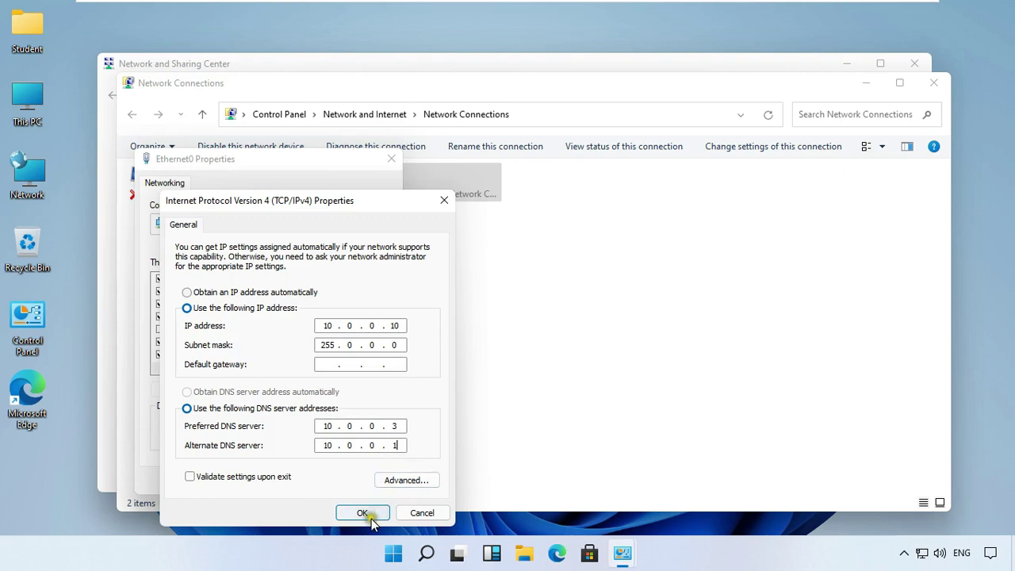
pyautogui.click(306, 480)
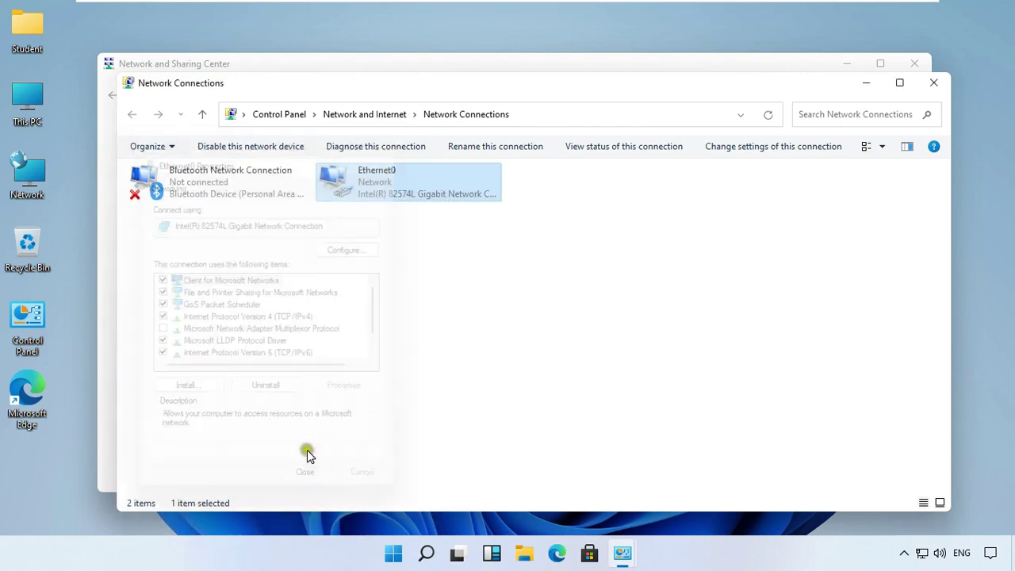
pyautogui.click(935, 84)
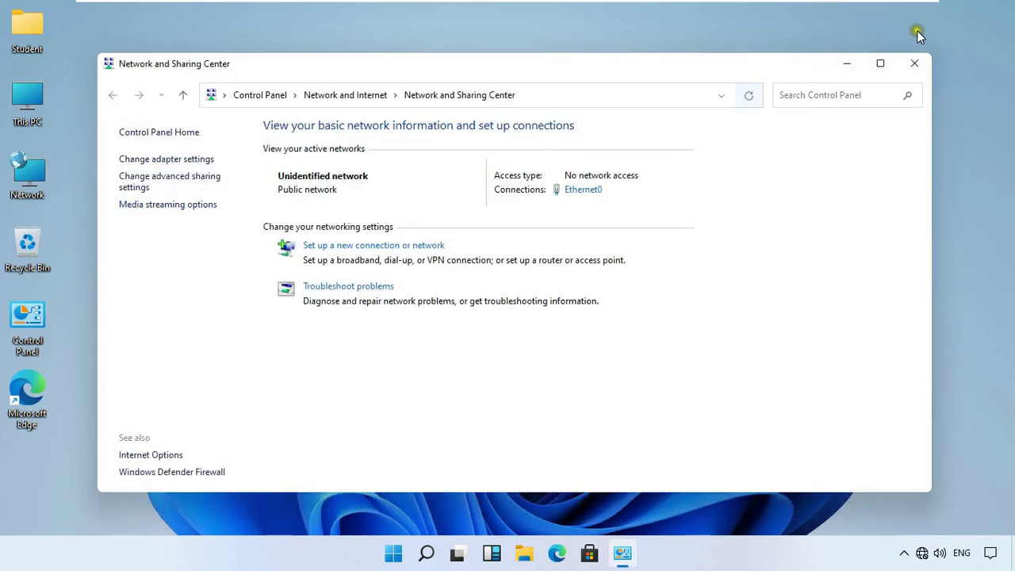
# Close Network and Sharing Center and open This PC's About page in Settings.
pyautogui.click(914, 63)
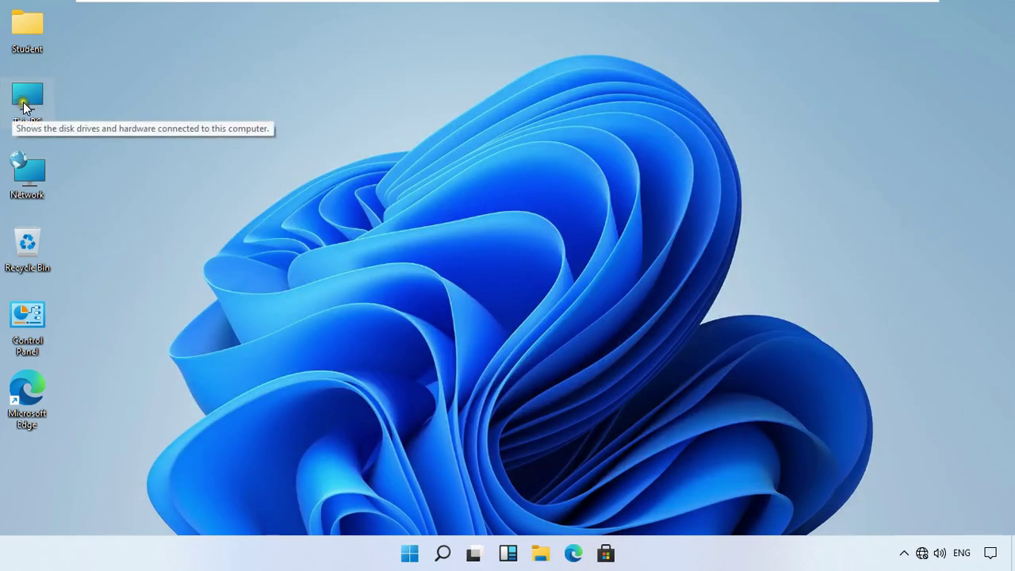
pyautogui.rightClick(27, 102)
pyautogui.click(78, 275)
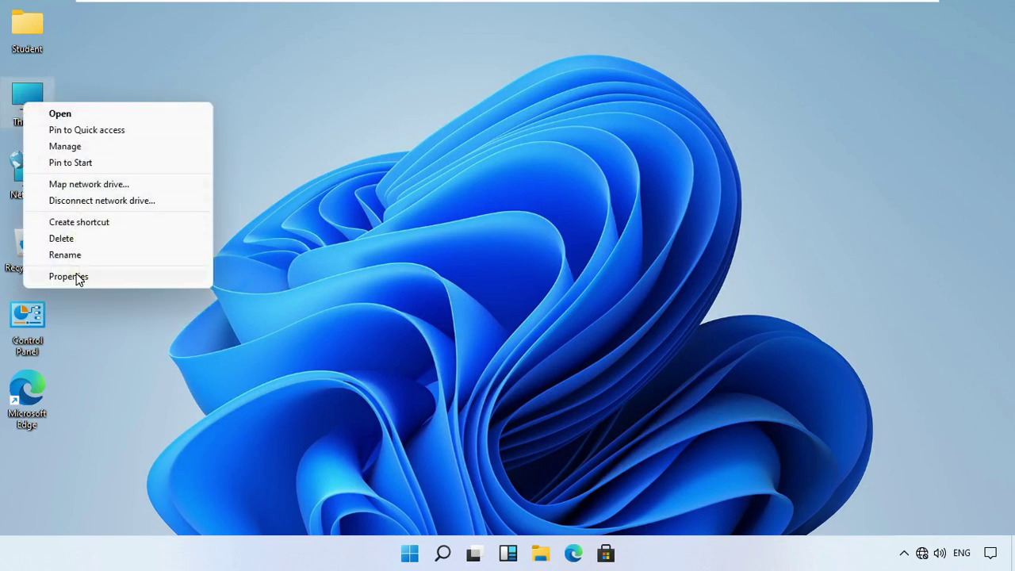
pyautogui.click(209, 232)
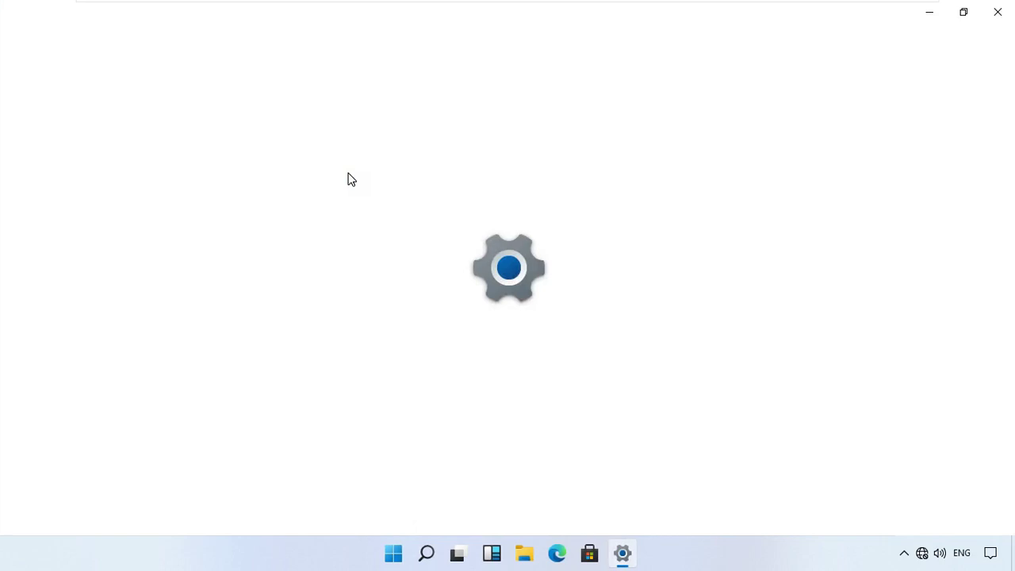
pyautogui.click(349, 175)
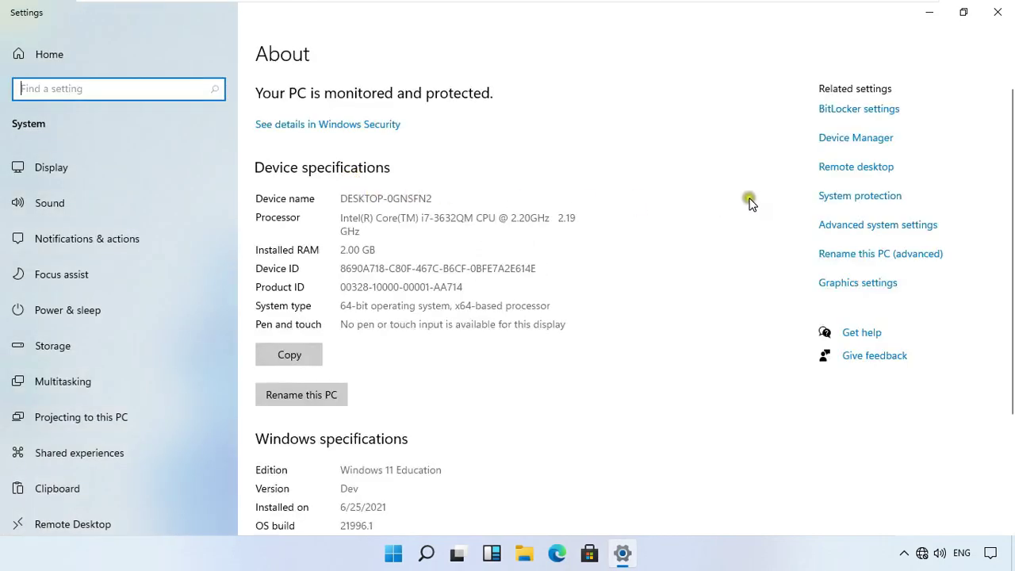
# From Advanced system settings, open the Computer Name/Domain Changes dialog.
pyautogui.click(859, 226)
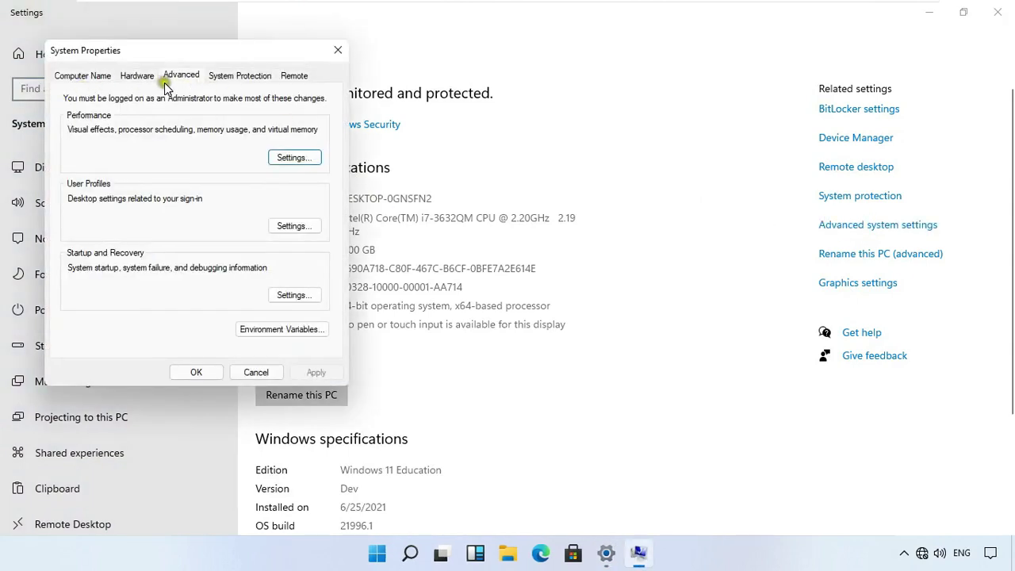
pyautogui.click(87, 75)
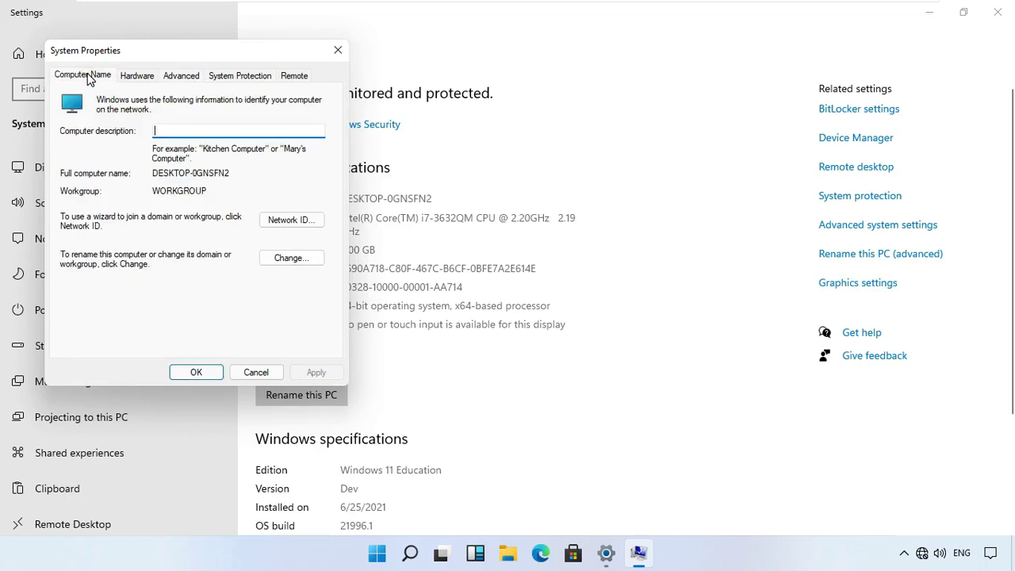
pyautogui.click(292, 257)
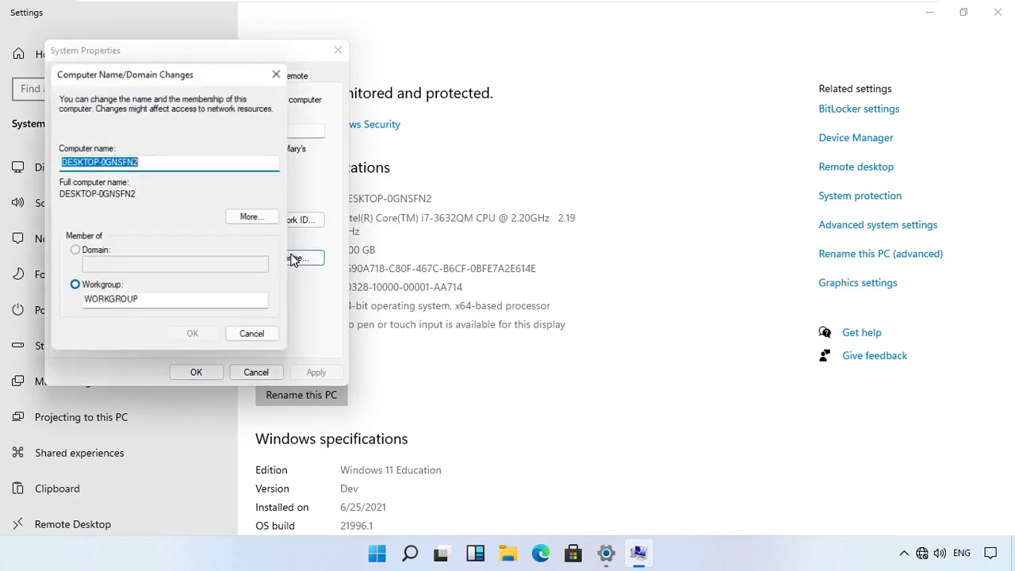
# Join the computer to the branchdelhi.vinayak.local domain using the domain administrator's credentials.
pyautogui.click(91, 253)
pyautogui.click(96, 264)
pyautogui.write('bran')
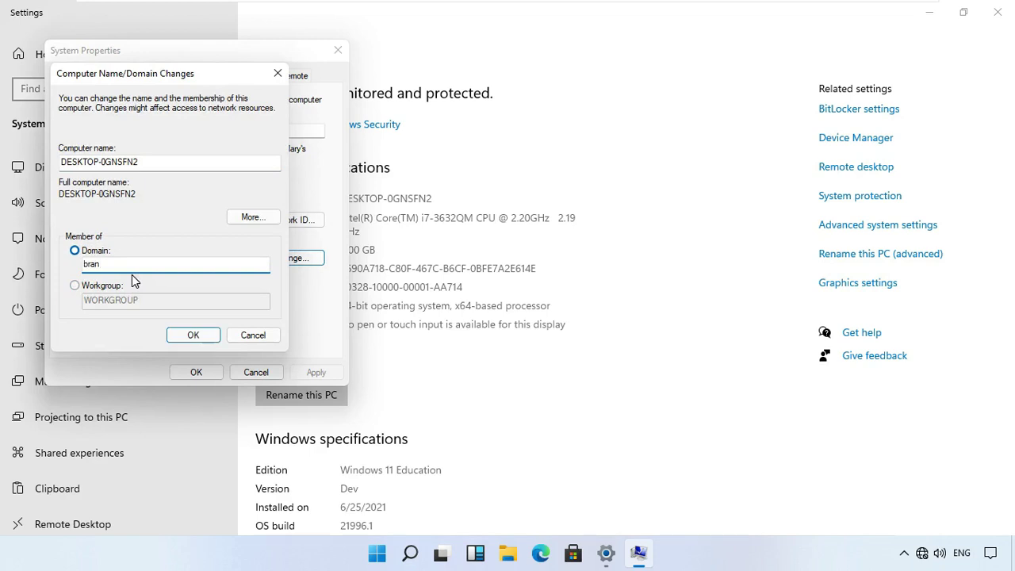
pyautogui.write('chdelhi.vinayak.local')
pyautogui.click(192, 335)
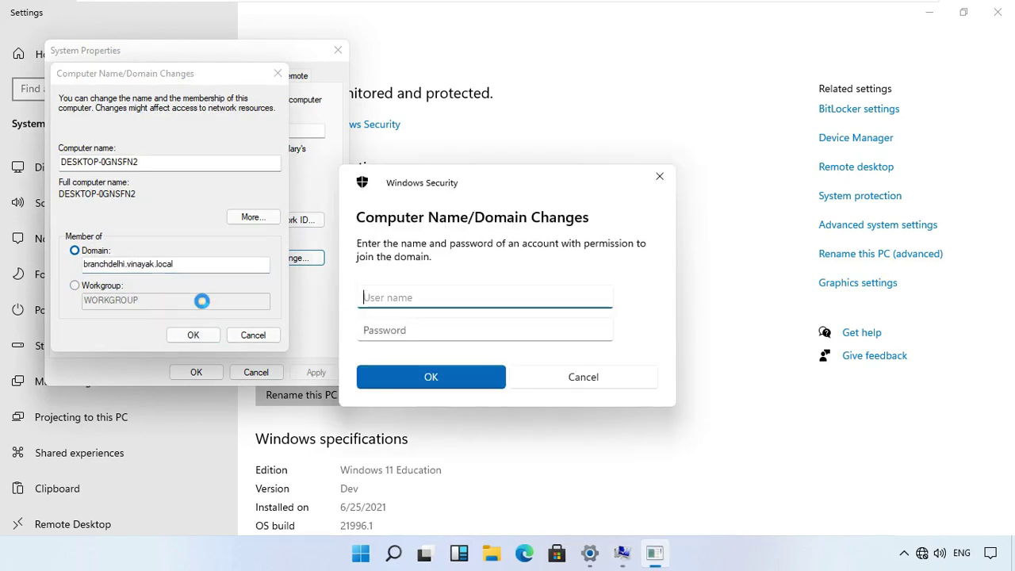
pyautogui.write('administrator')
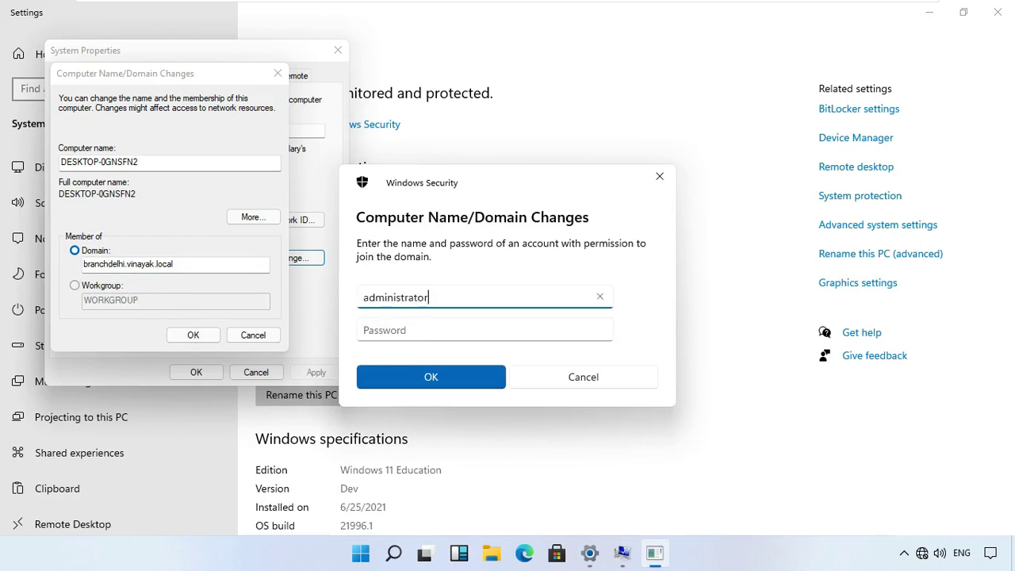
pyautogui.click(485, 330)
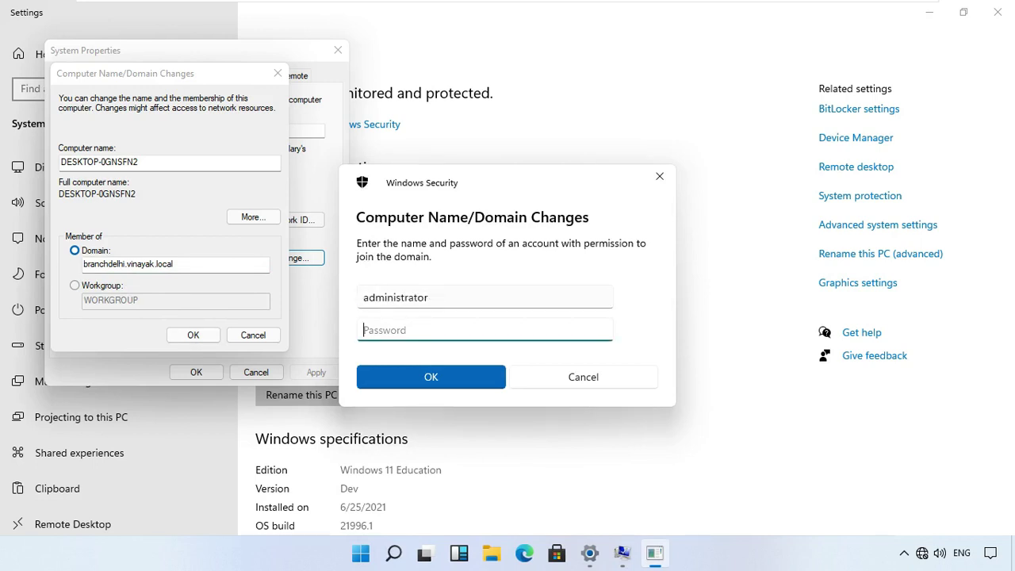
pyautogui.write('••')
pyautogui.click(431, 377)
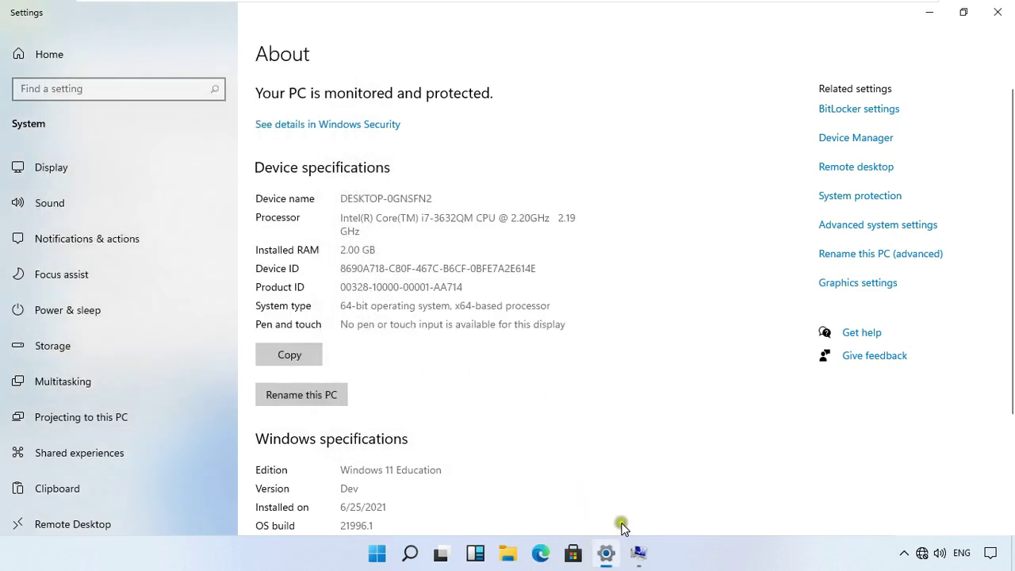
# Acknowledge the domain welcome and restart messages, then close System Properties.
pyautogui.click(638, 552)
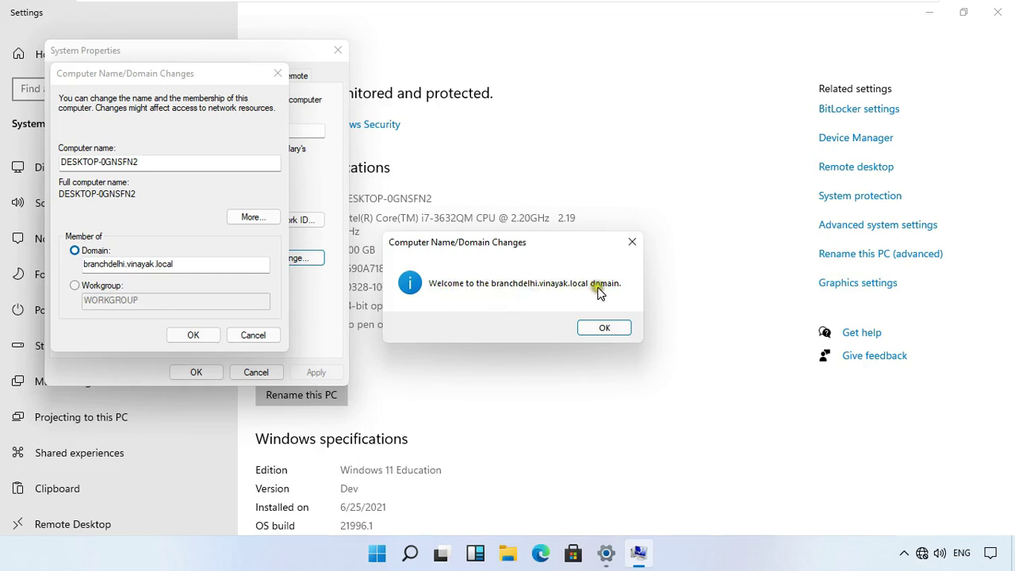
pyautogui.click(604, 328)
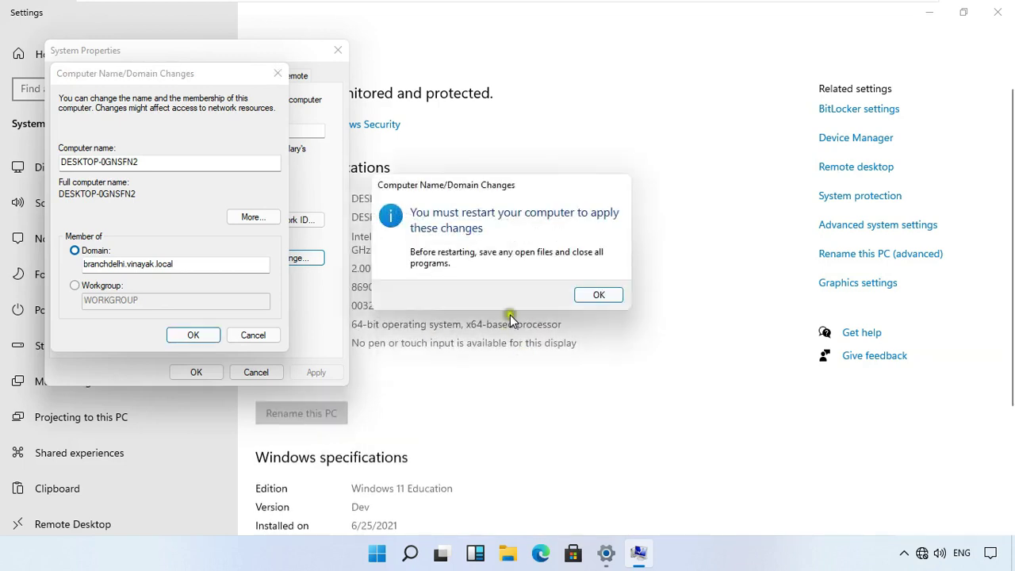
pyautogui.click(596, 294)
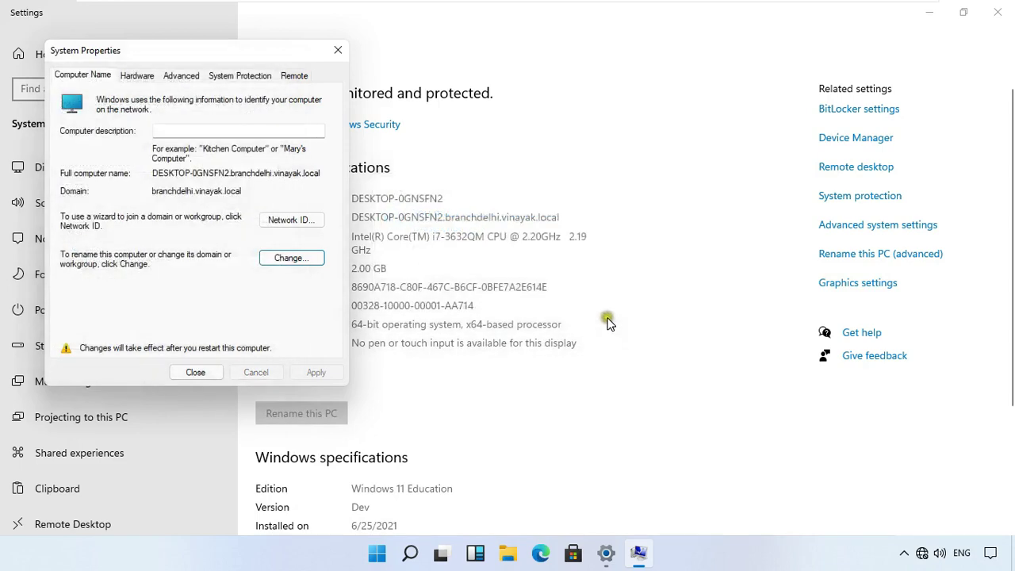
pyautogui.click(202, 369)
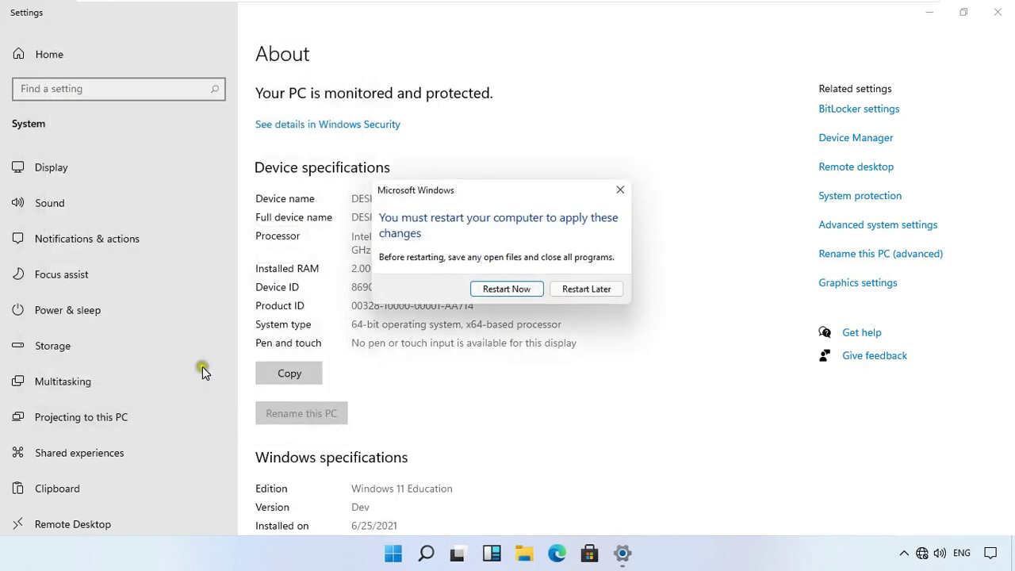
# Restart the computer and choose Other user on the sign-in screen.
pyautogui.click(507, 290)
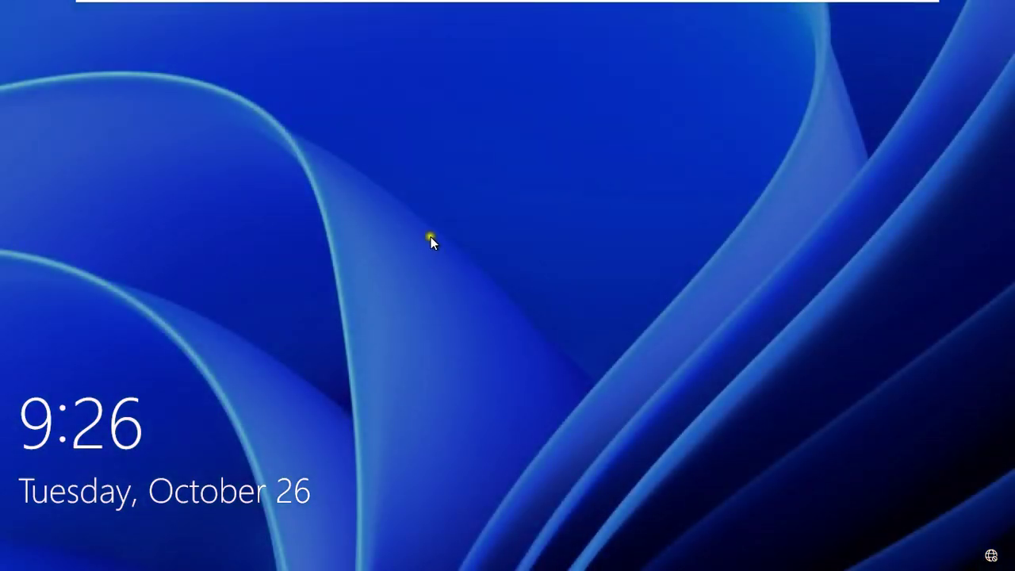
pyautogui.click(589, 315)
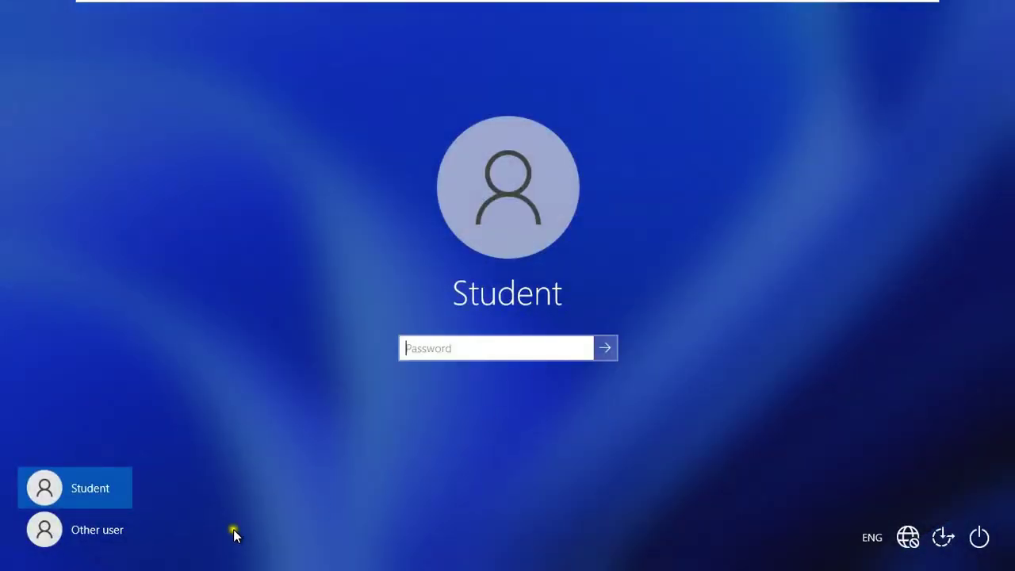
pyautogui.click(107, 529)
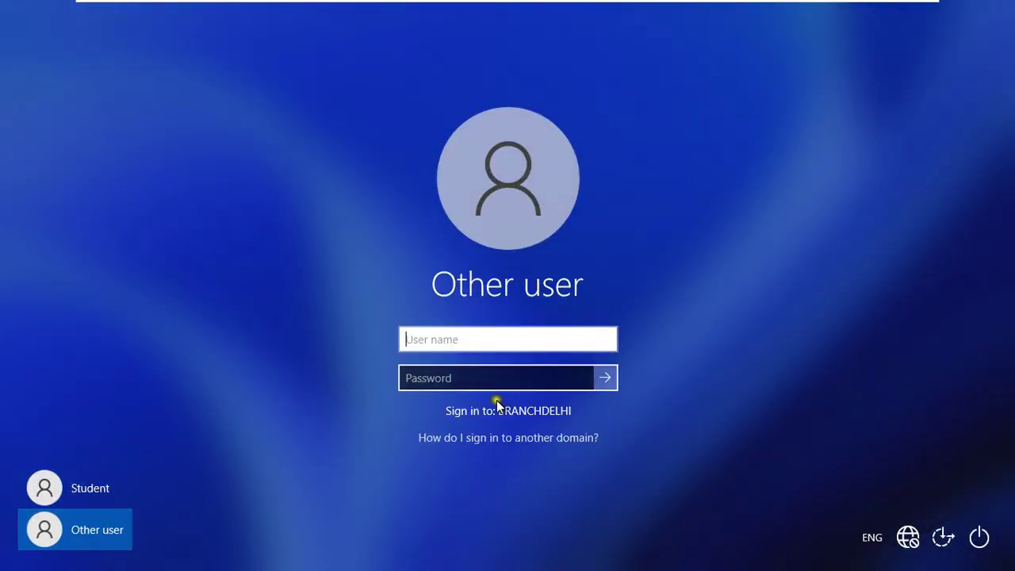
# Sign in with the new domain user's name and password.
pyautogui.click(492, 377)
pyautogui.write('sam')
pyautogui.press('Tab')
pyautogui.write('*******')
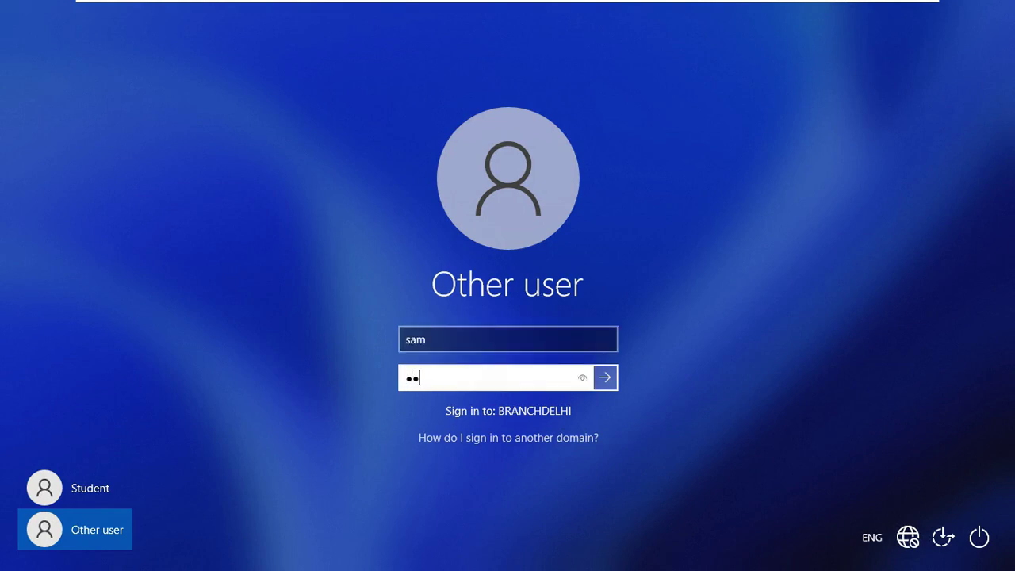
pyautogui.press('Return')
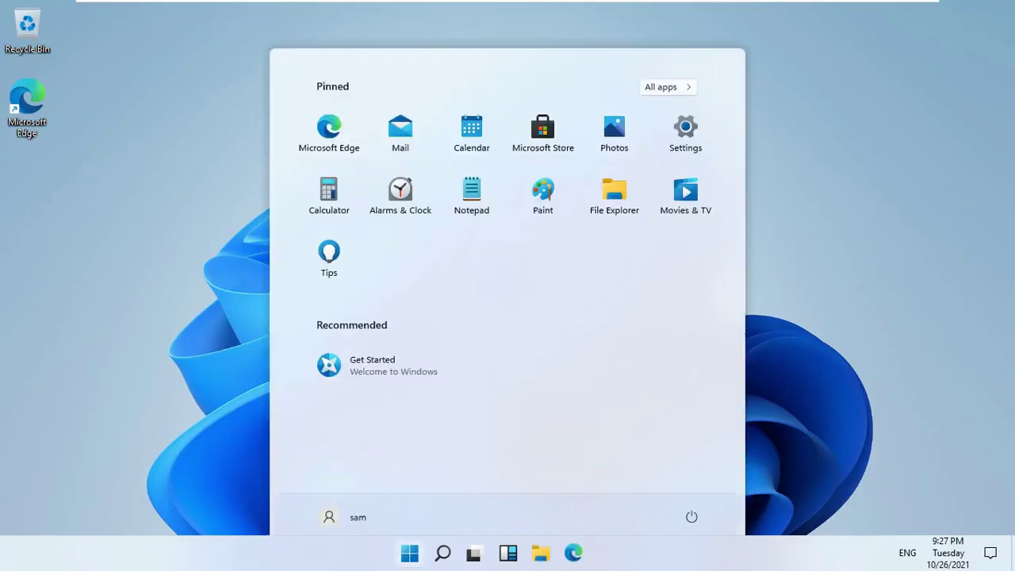
# Dismiss the Start menu to reveal the domain user's desktop.
pyautogui.click(878, 245)
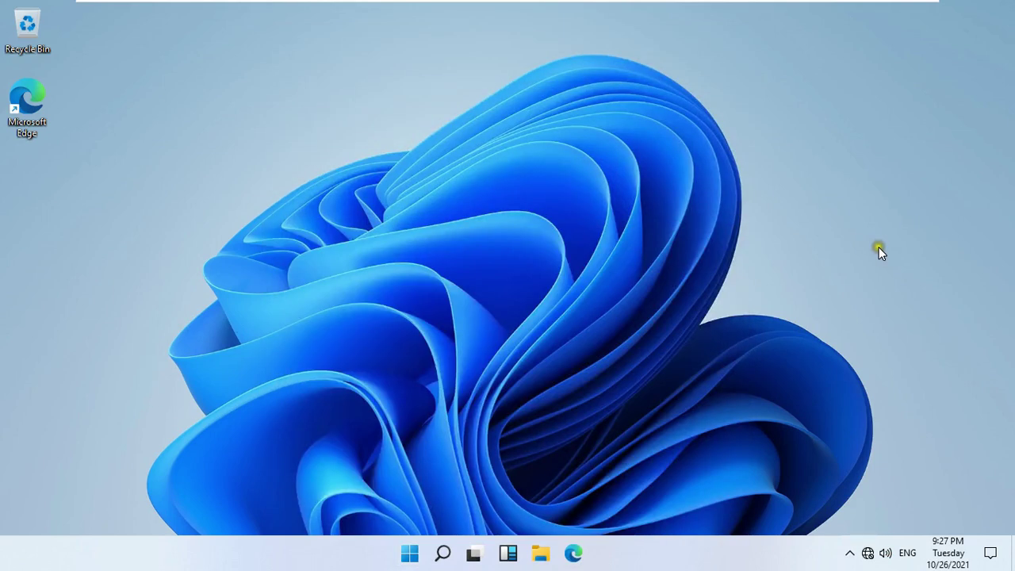